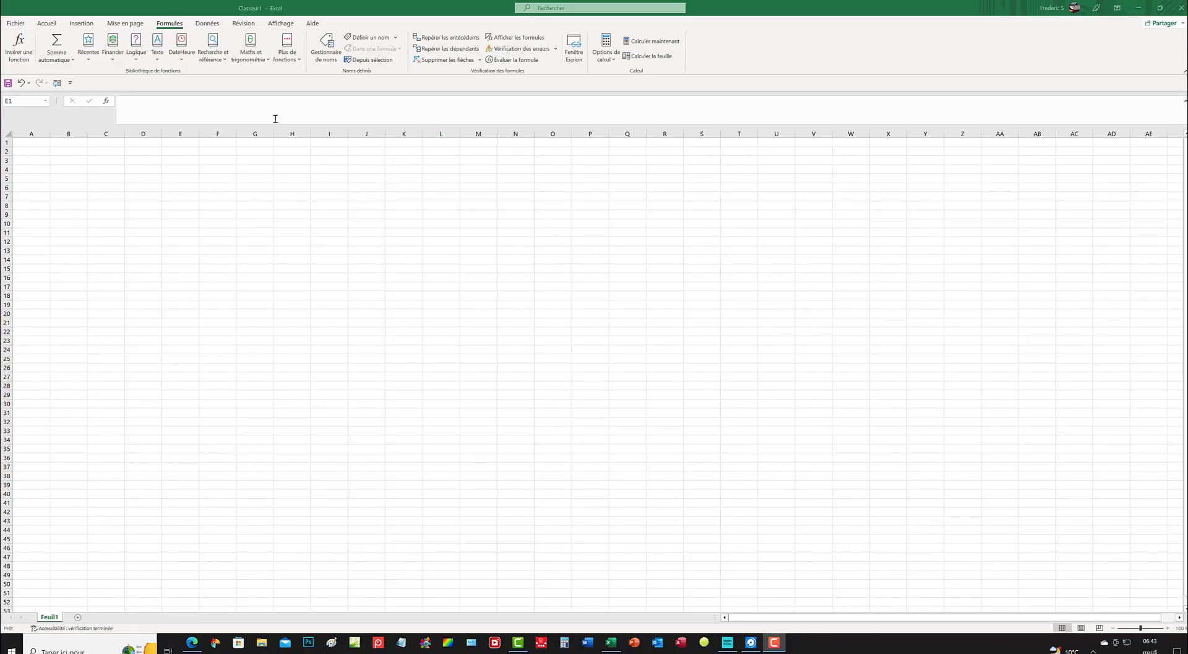
- Type the column headers Produits in A1 and Prix au kg in B1
click(30, 141)
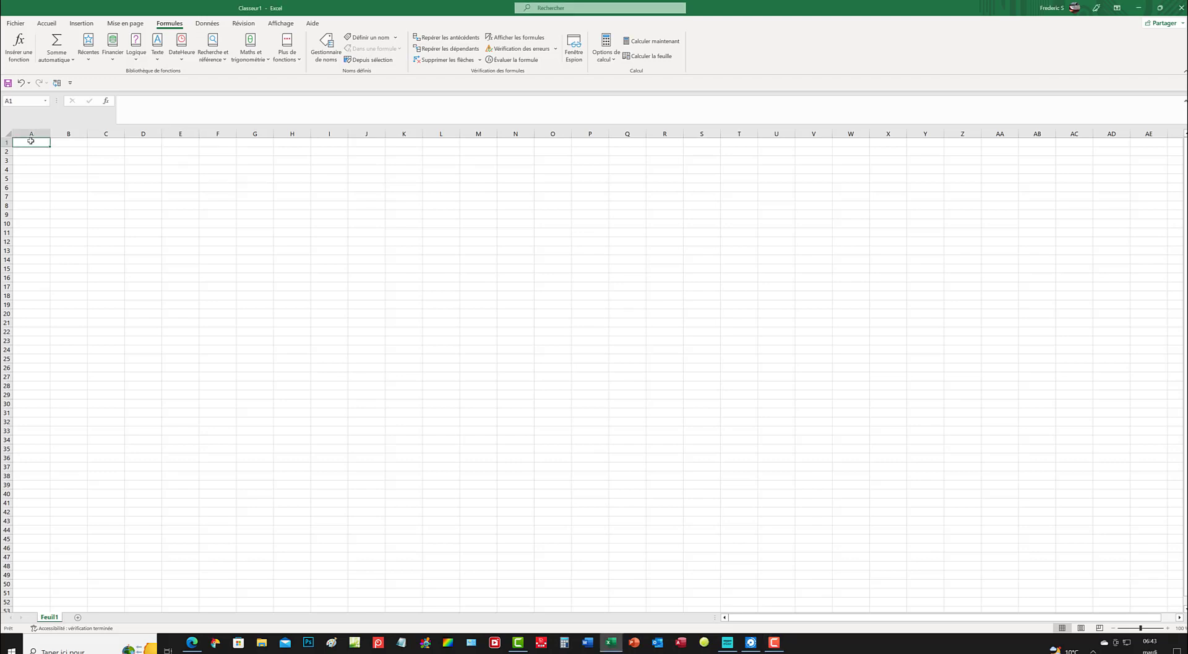
text(Produits)
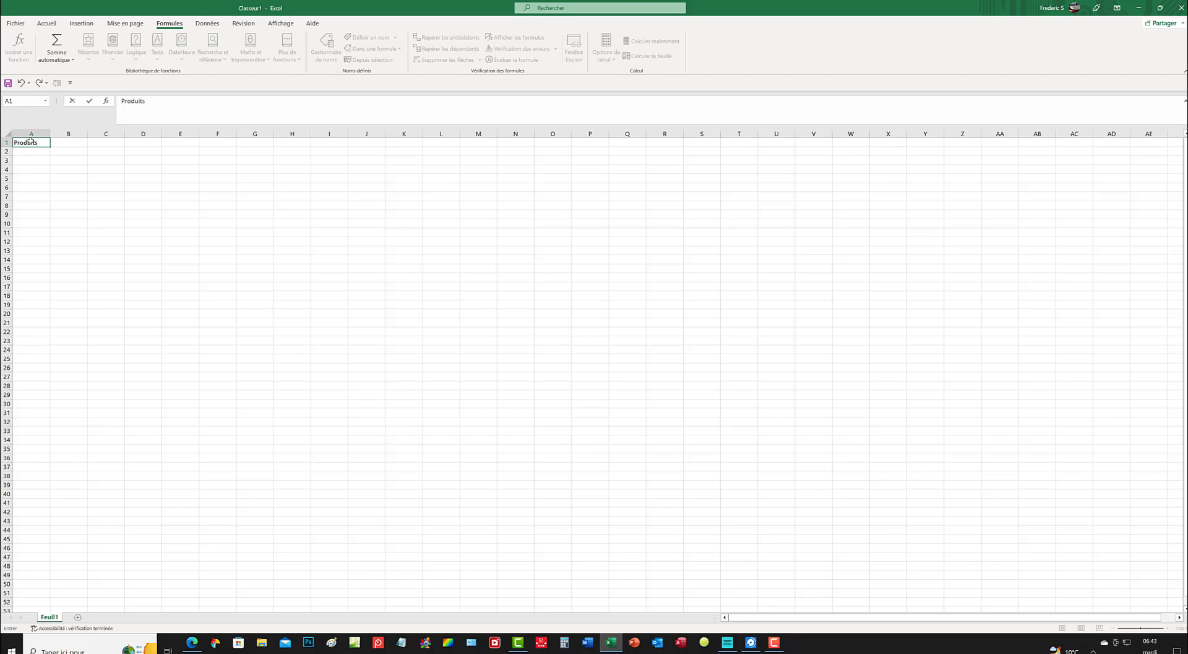
click(80, 141)
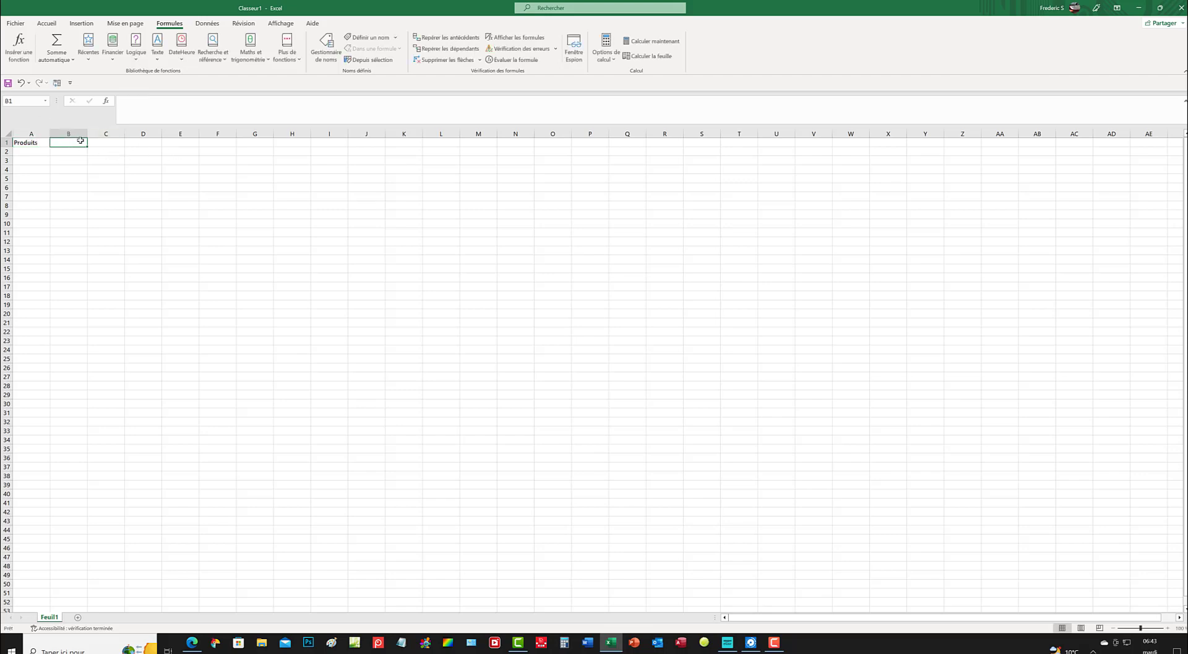
text(Prix a)
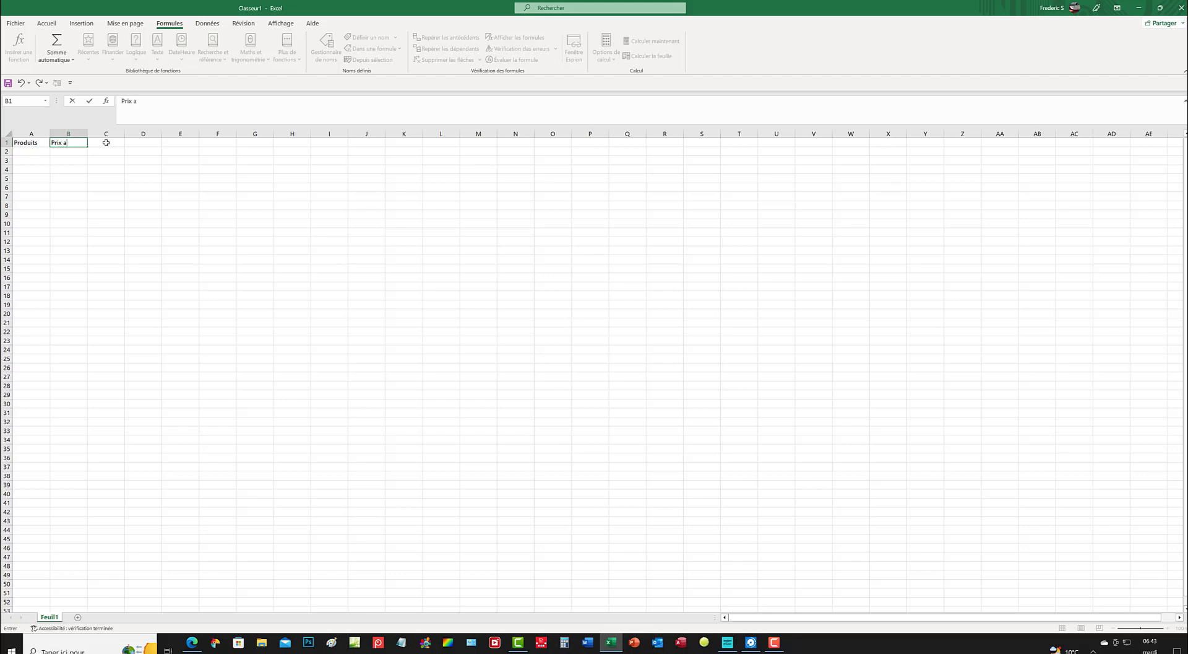
text(u kg)
- Enter Pommes, Oranges and Clémentines in A2:A4
click(20, 150)
text(Pommes)
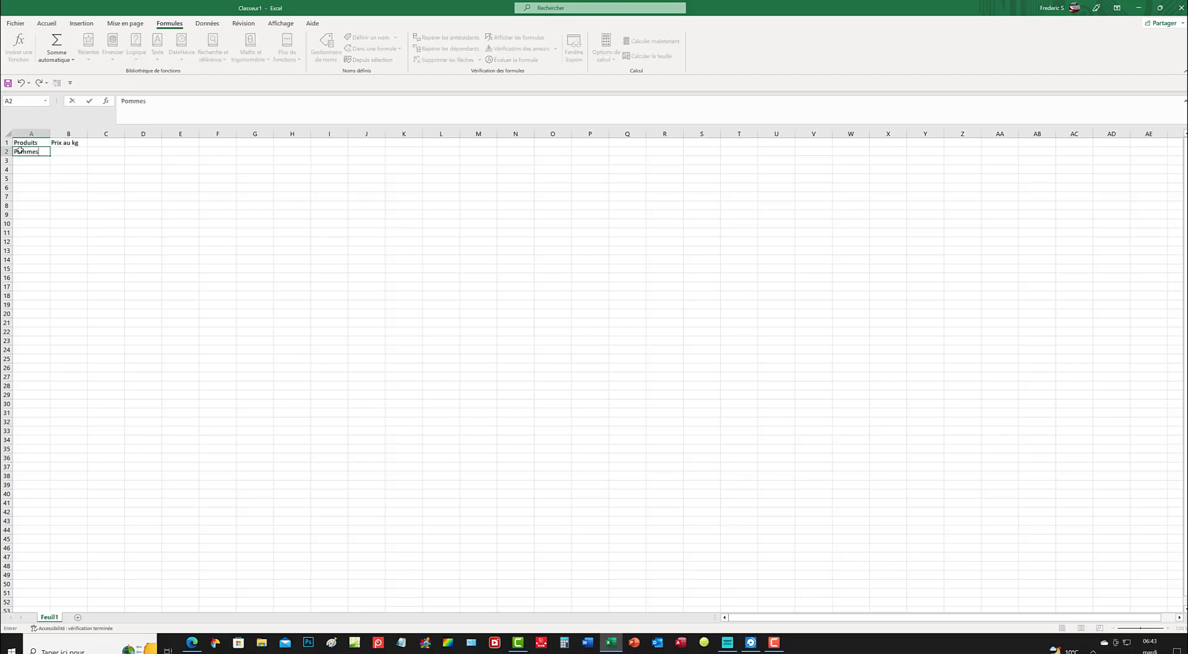
key(Return)
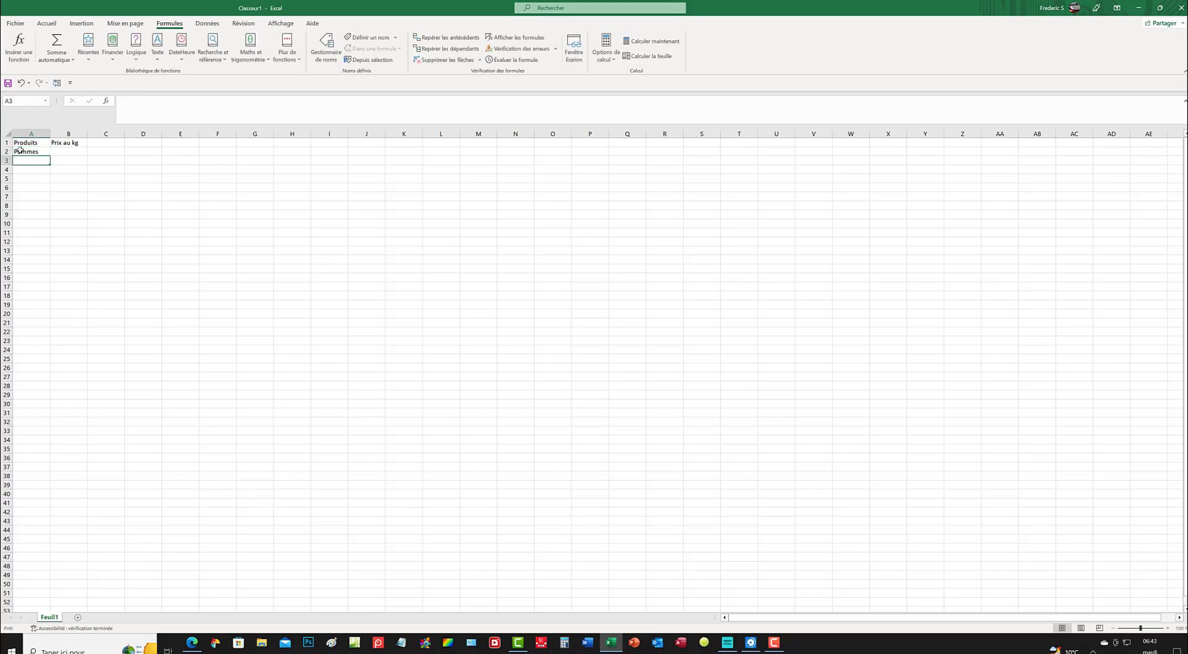
text(Oranges)
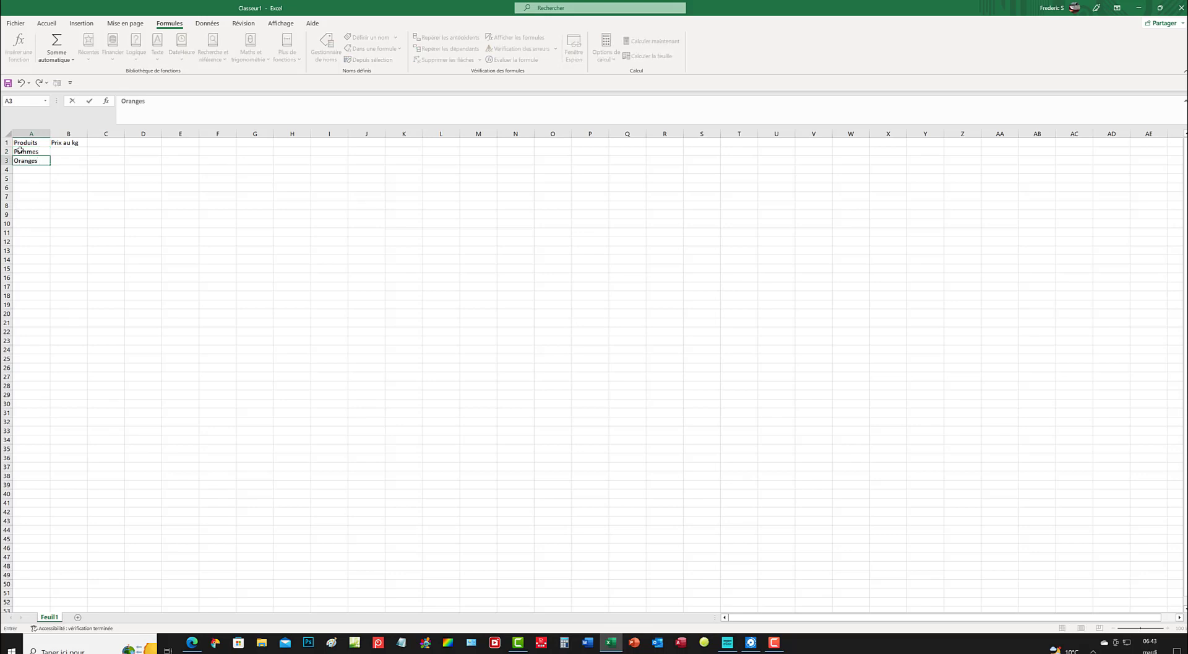
key(Return)
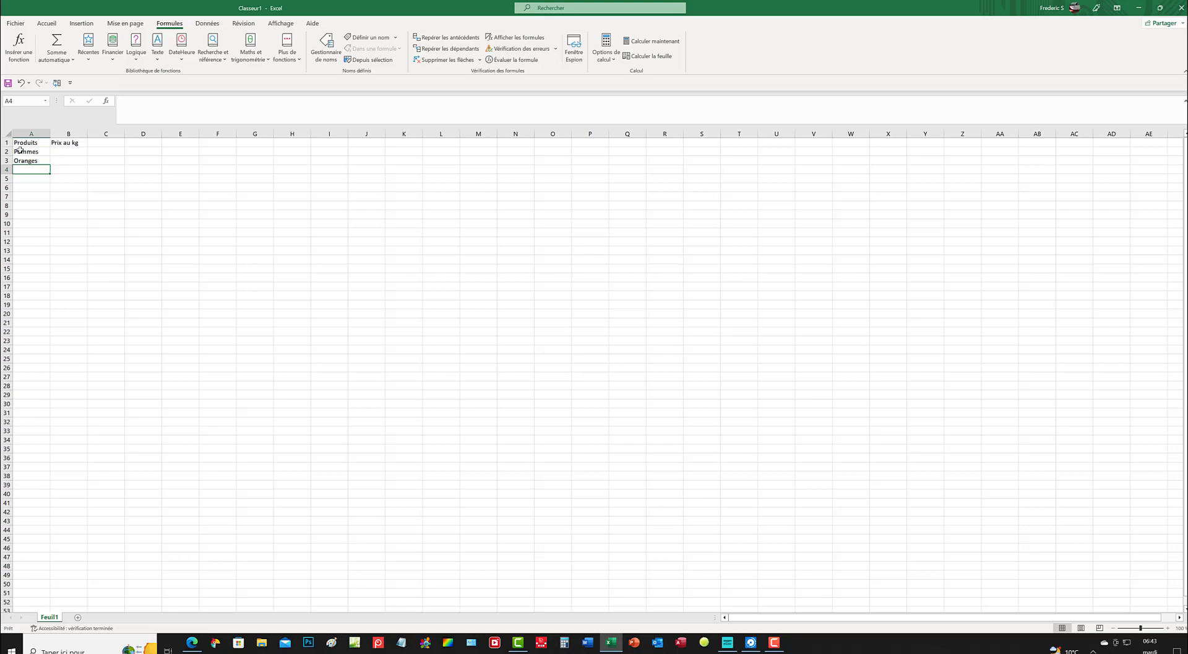
text(Clé)
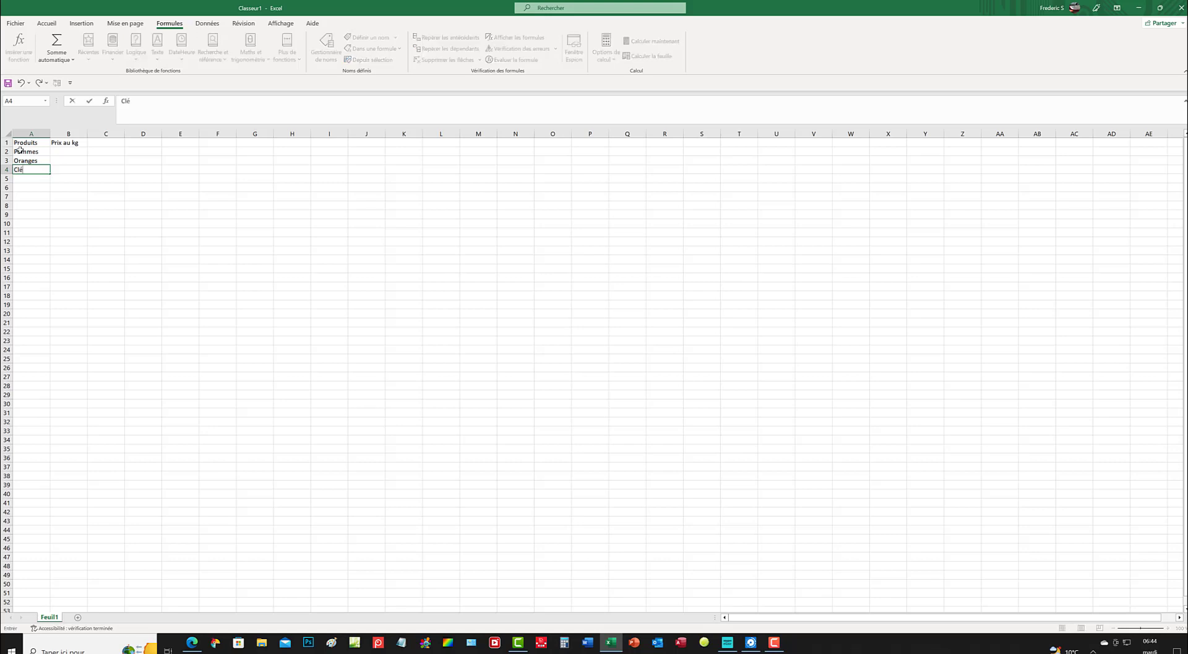
text(mentin)
text(es)
key(Return)
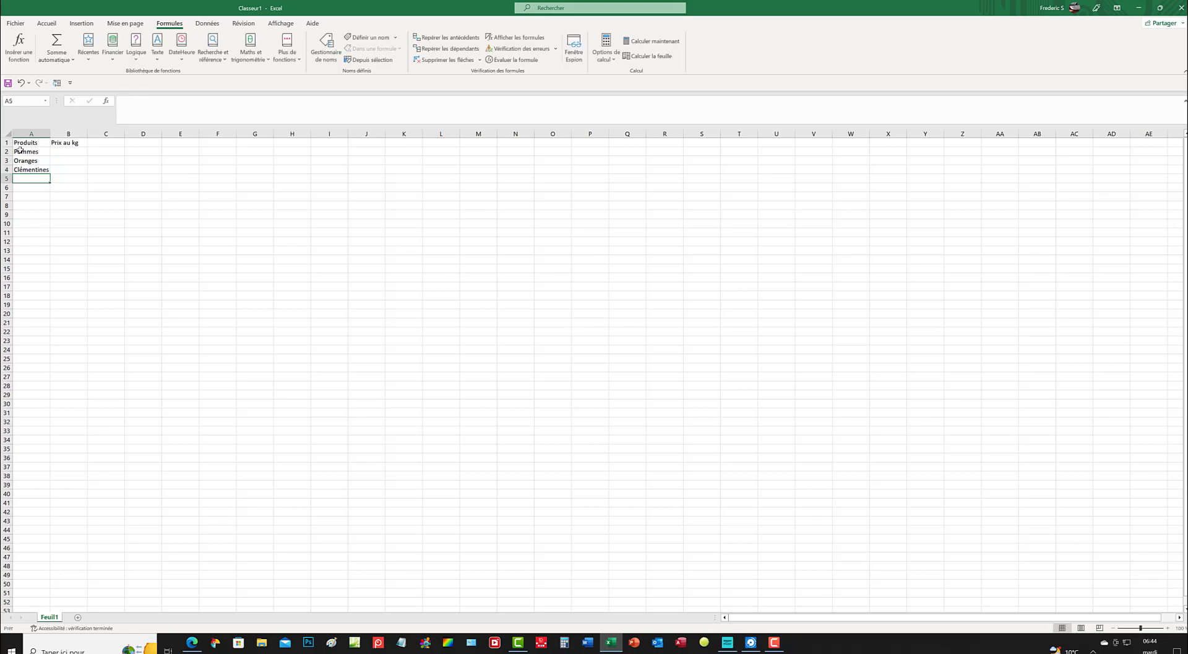
- Enter Poires, Fraises and Mangues in A5:A7
text(Poires)
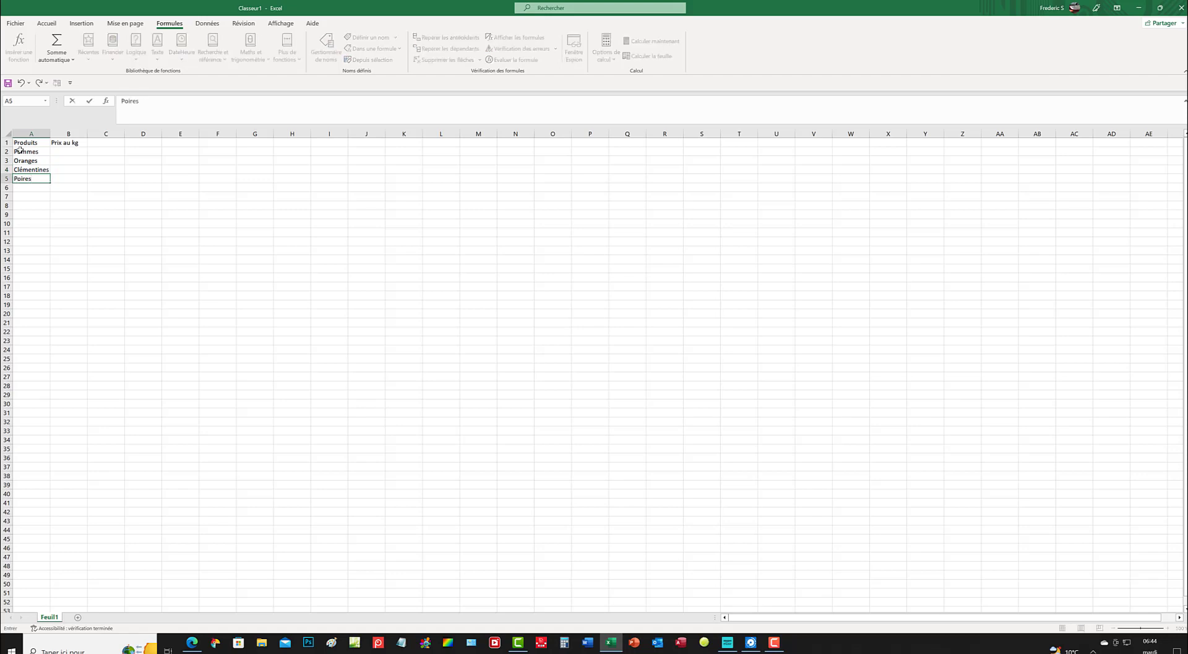
key(Return)
text(Fraises)
key(Return)
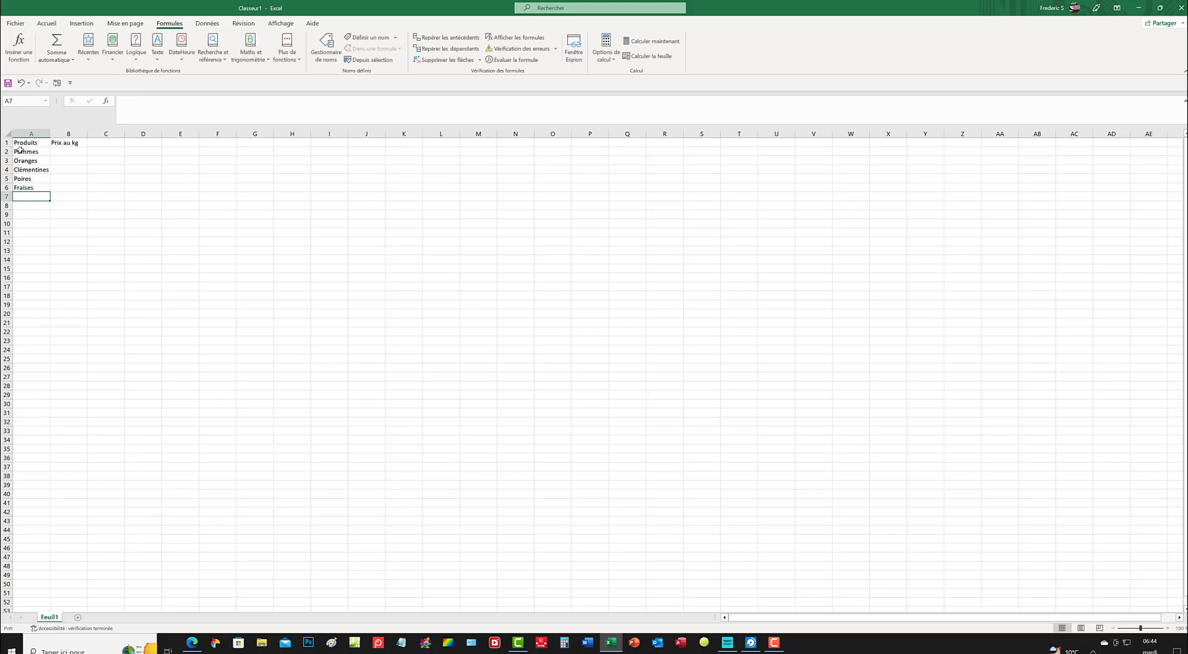
text(Mangues)
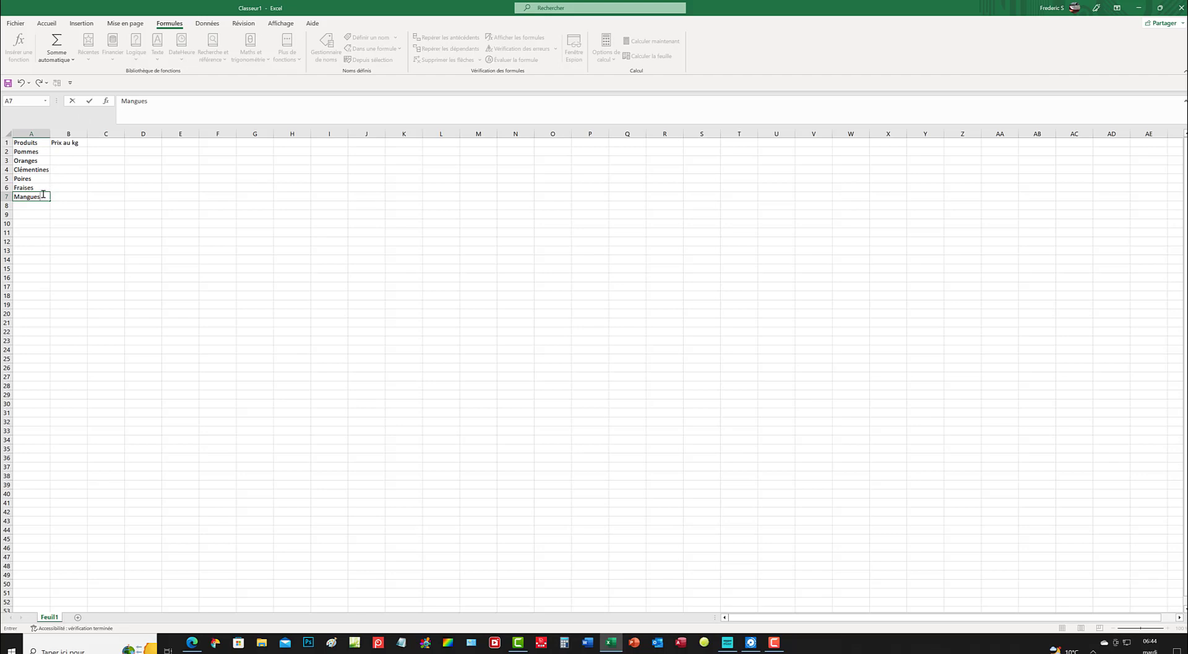
click(64, 152)
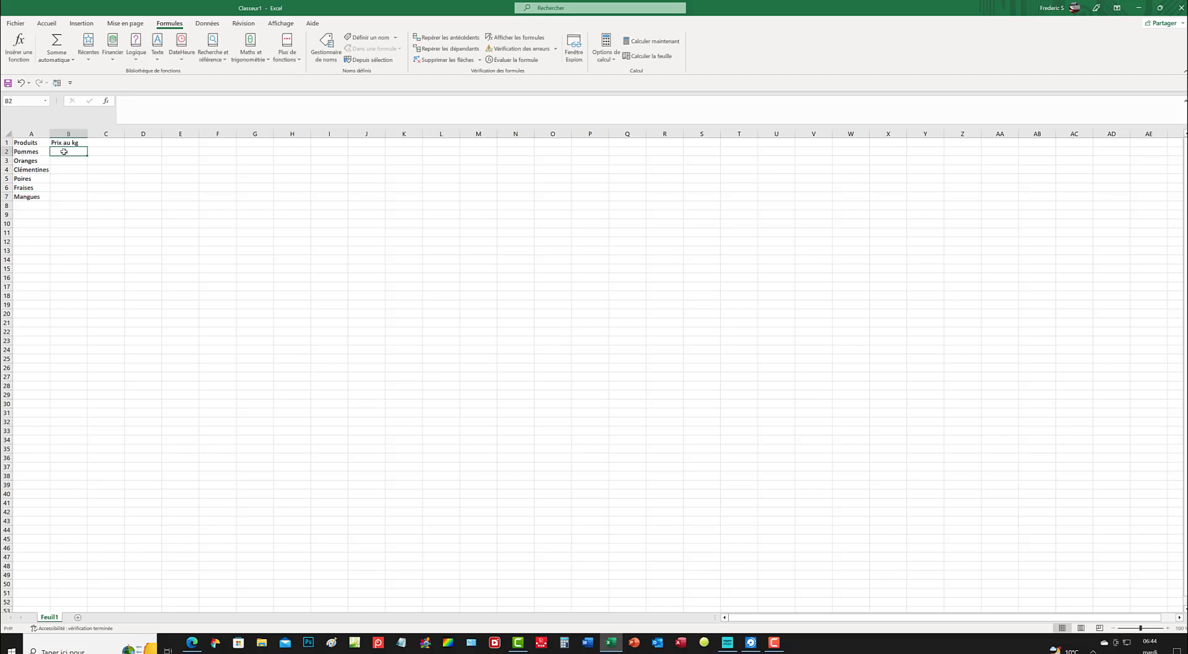
- Enter prices 4,35, 3,37 and 4,54 in B2:B4 for Pommes, Oranges and Clémentines
text(4,35)
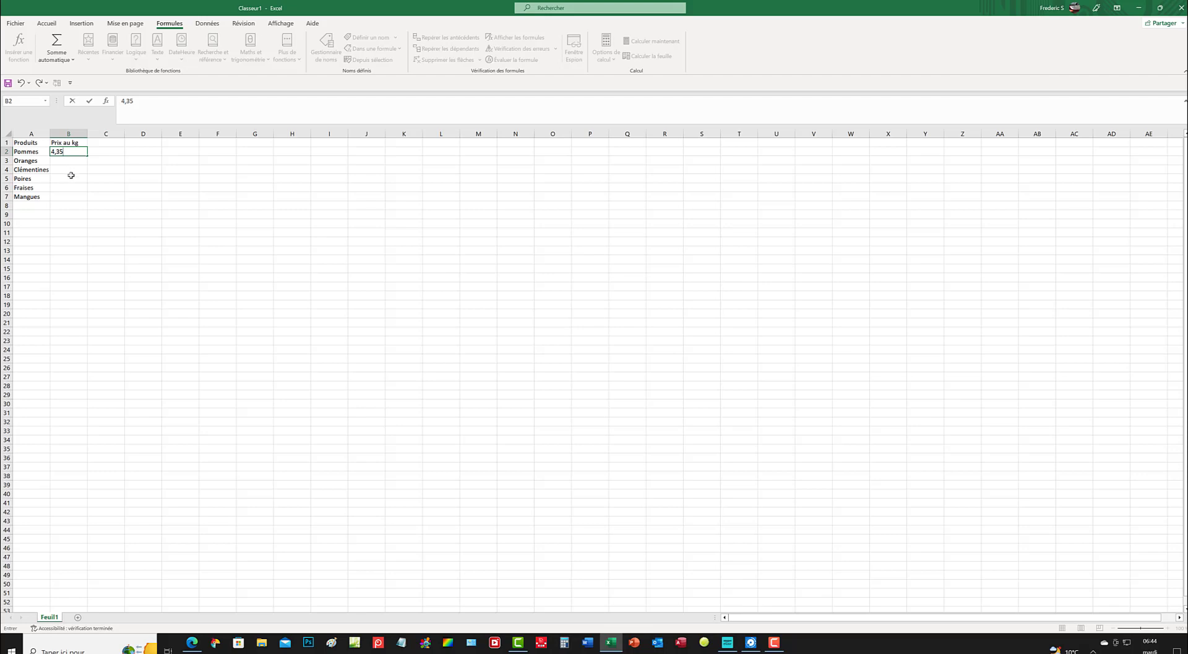
click(71, 176)
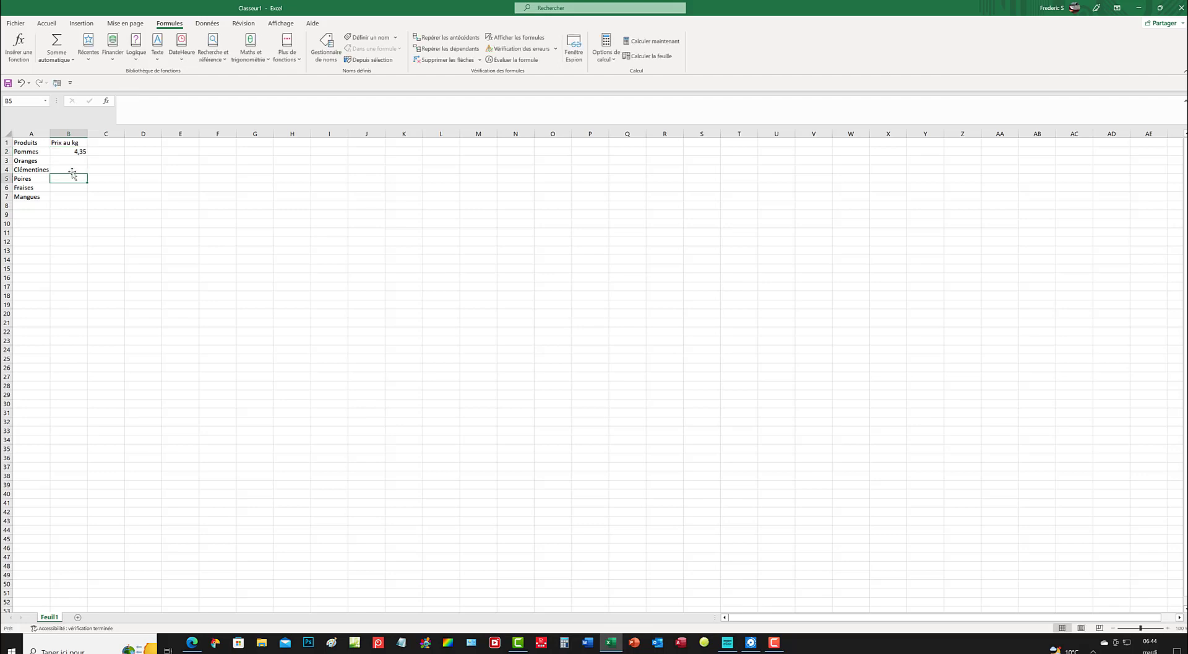
click(74, 160)
text(3,37)
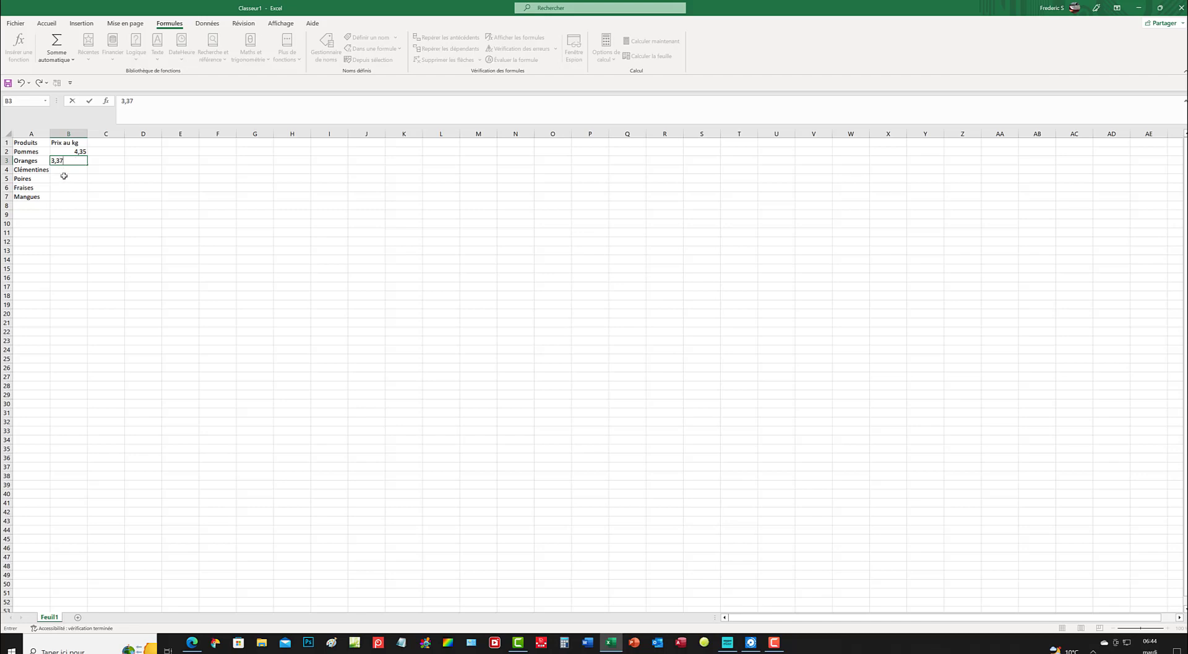
click(80, 168)
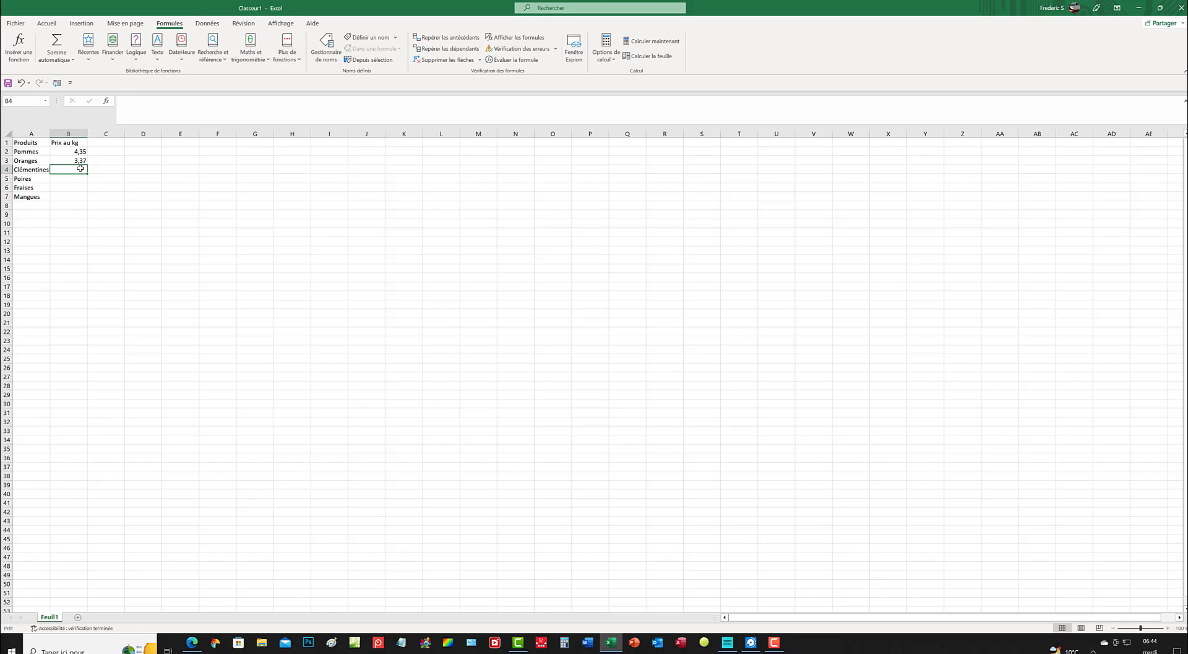
text(45)
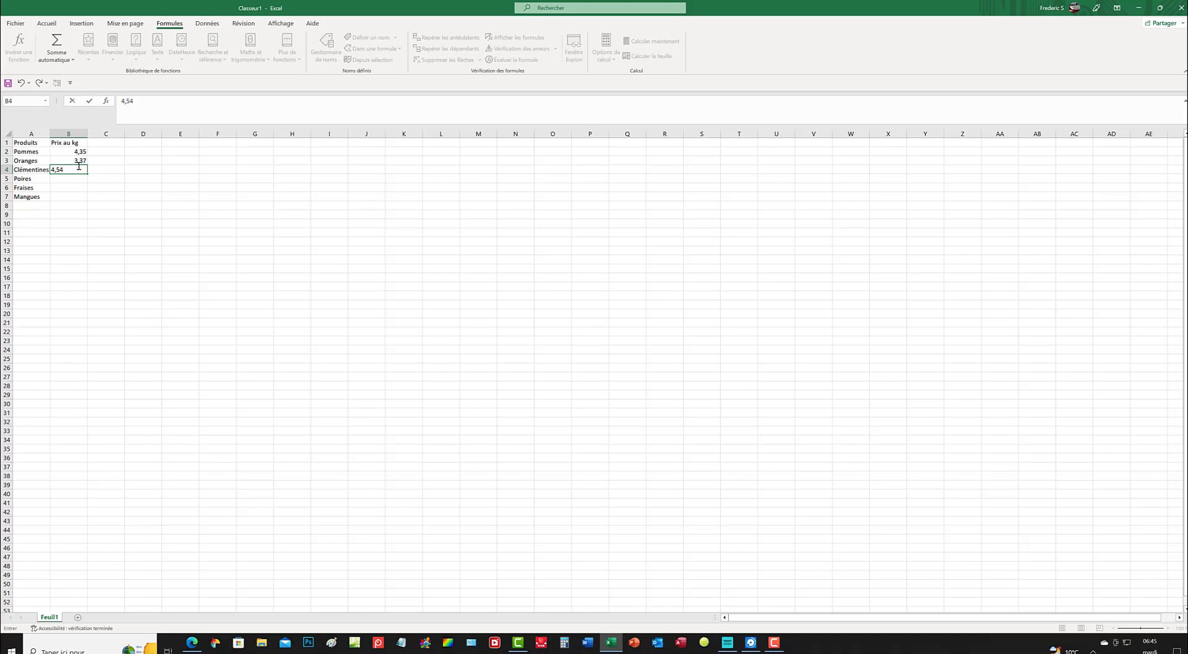
click(63, 181)
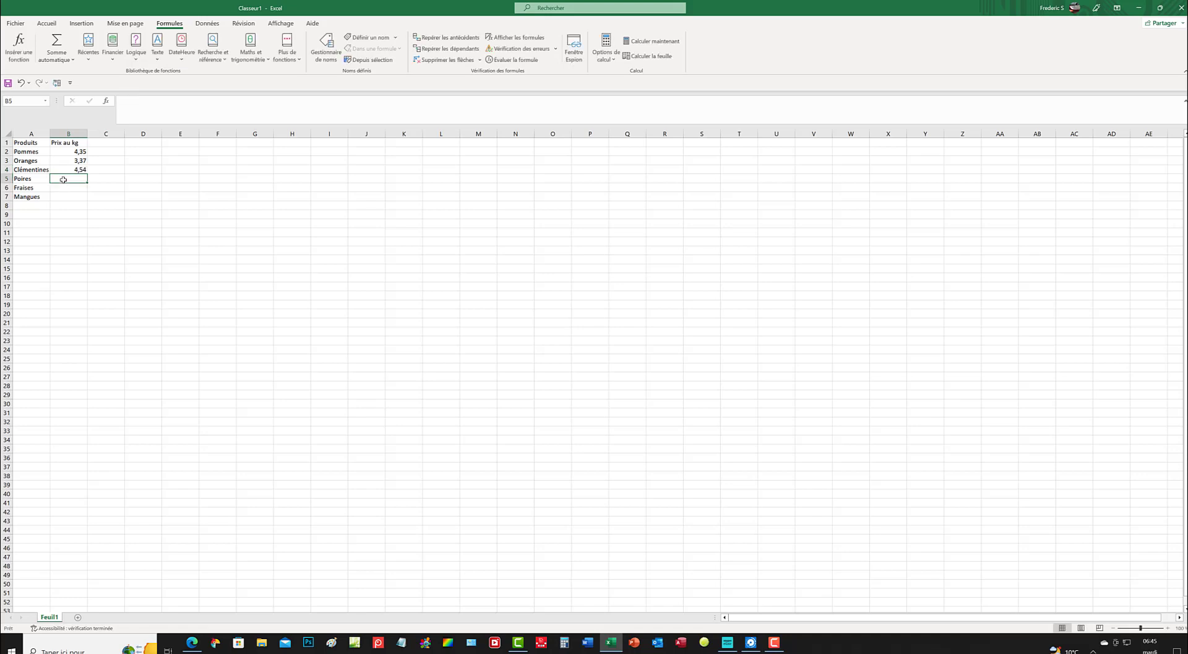
- Enter prices 3,27, 4,5 and 8,54 in B5:B7 for Poires, Fraises and Mangues
text(3,27)
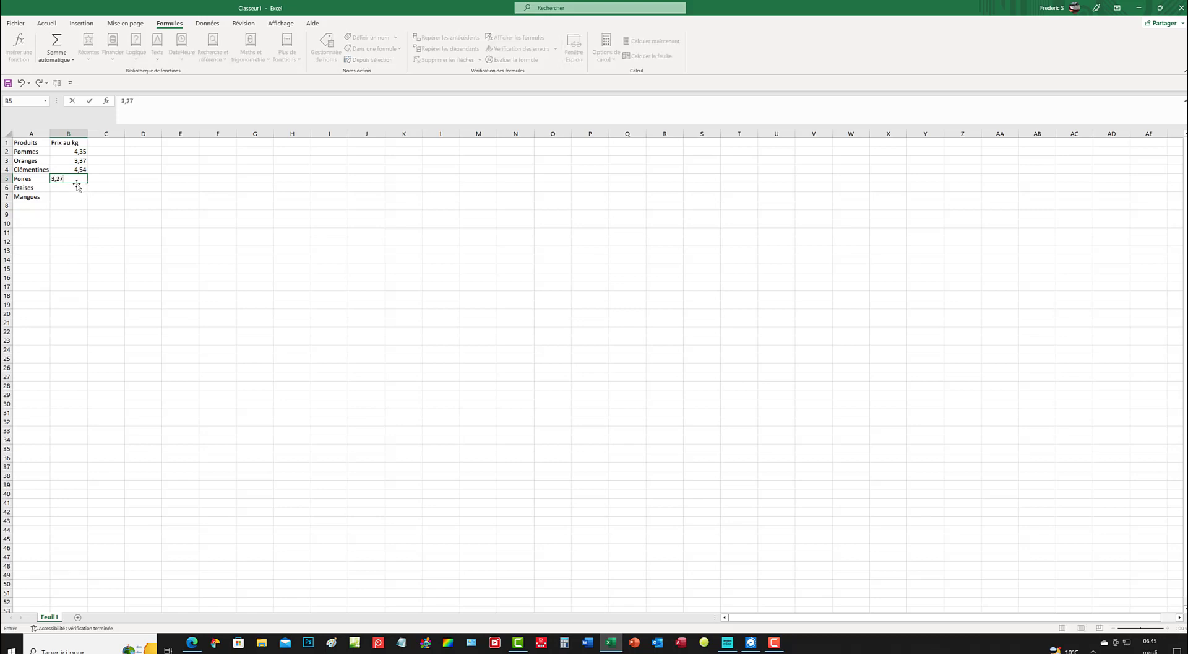
click(74, 187)
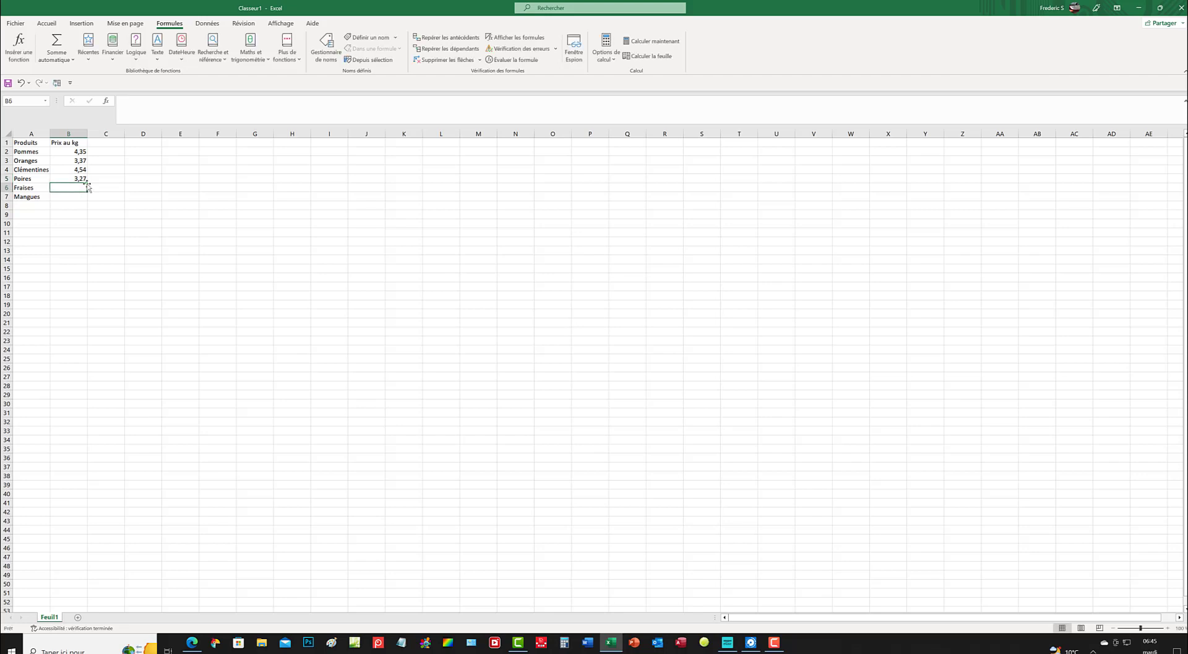
text(4)
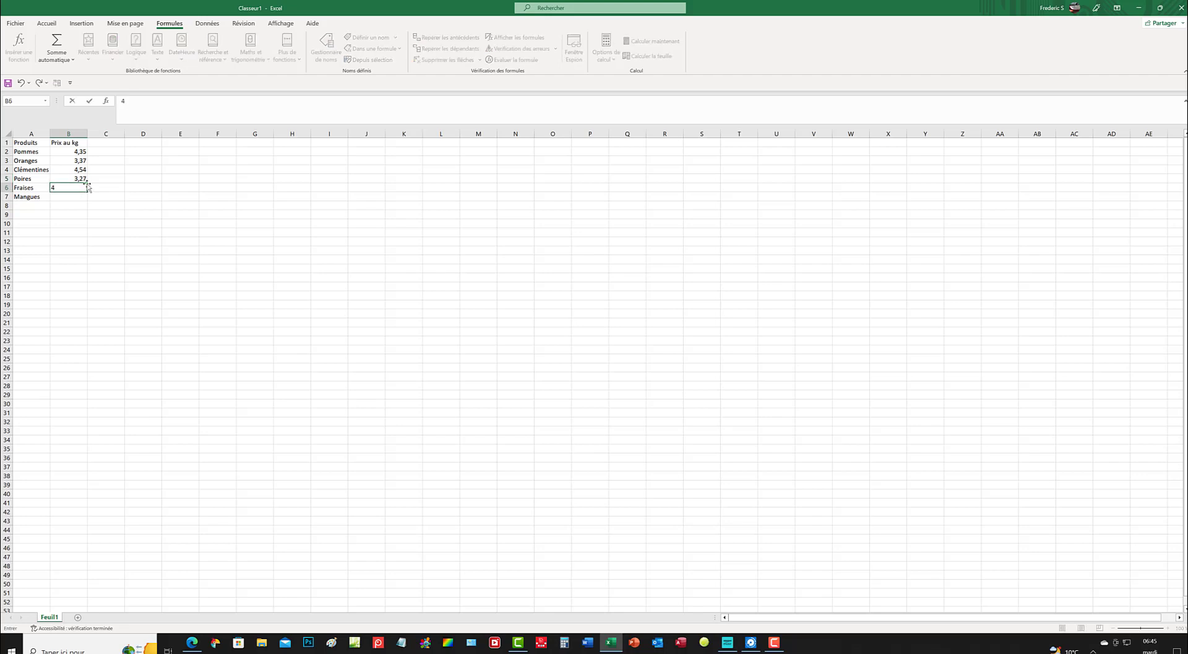
text(,5)
key(Return)
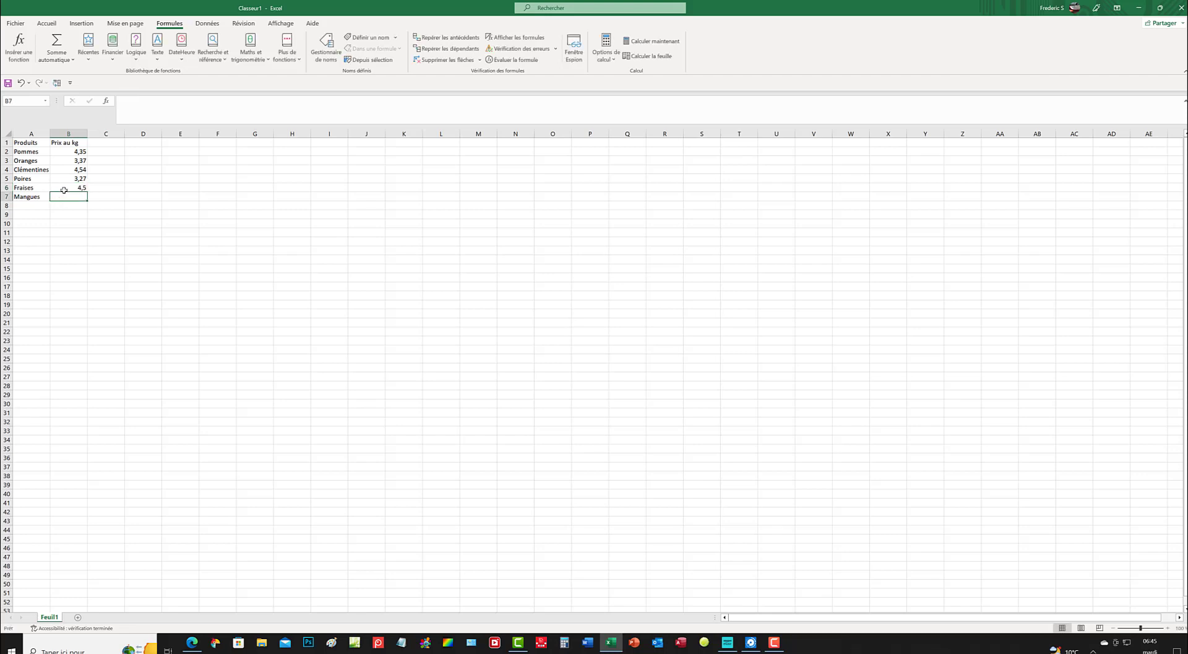
text(8)
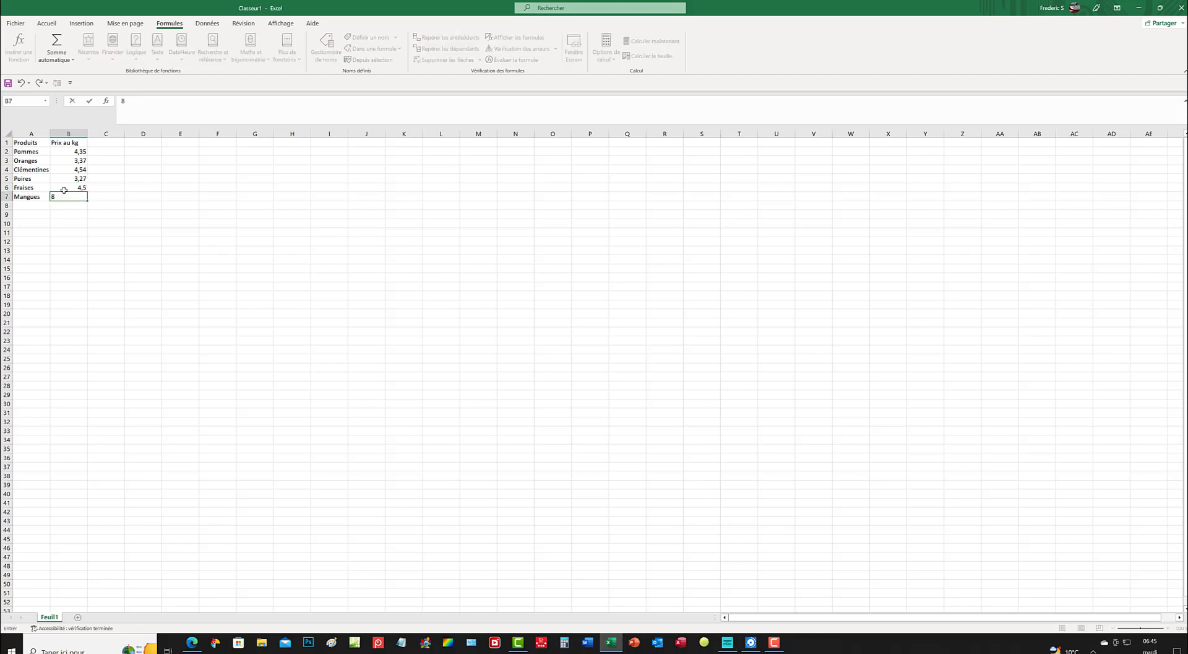
text(,54)
click(75, 233)
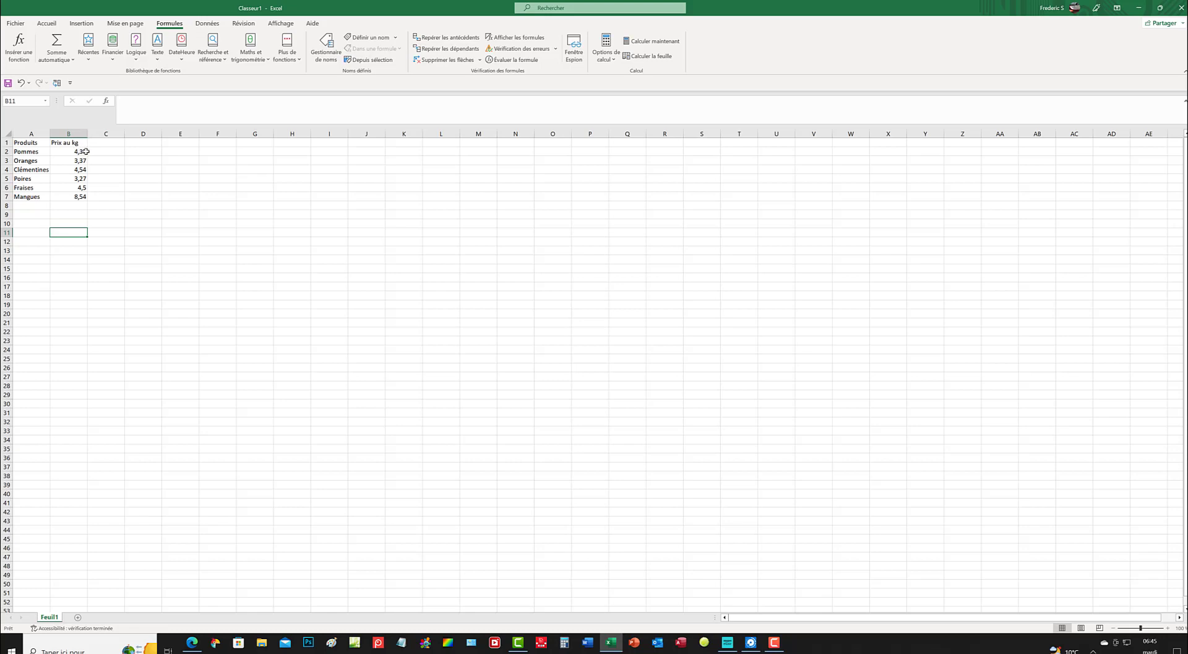
- Format B2:B7 as Monétaire in euros with 2 decimals, showing 4,35 € to 8,54 €
double_click(86, 151)
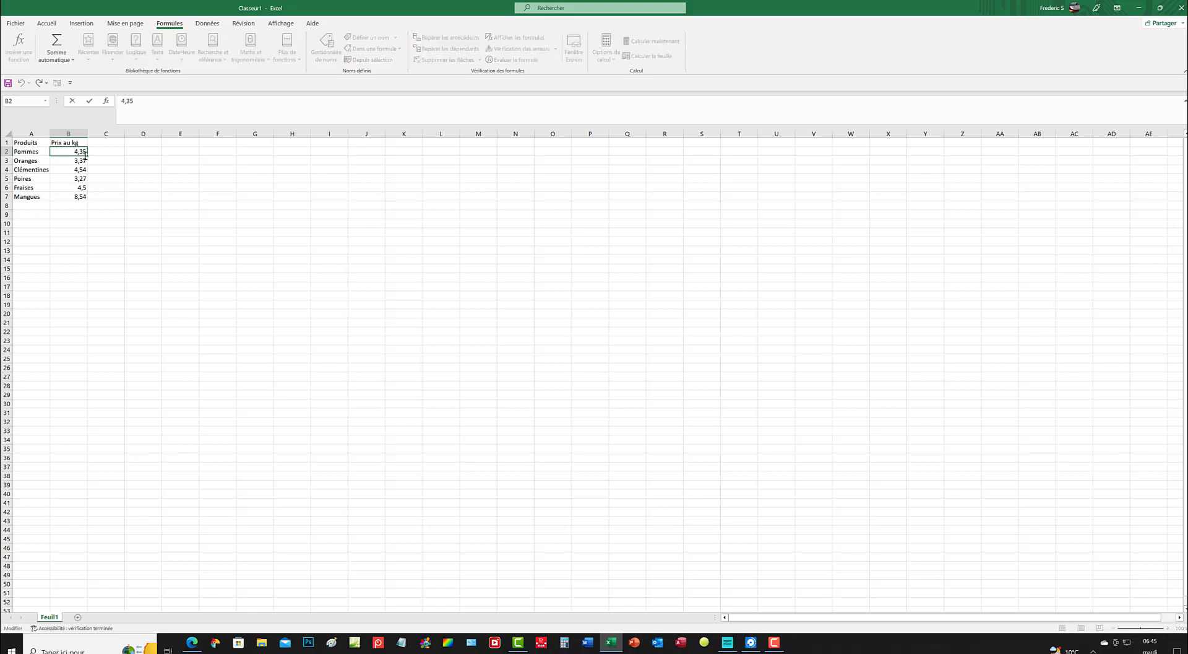
click(98, 222)
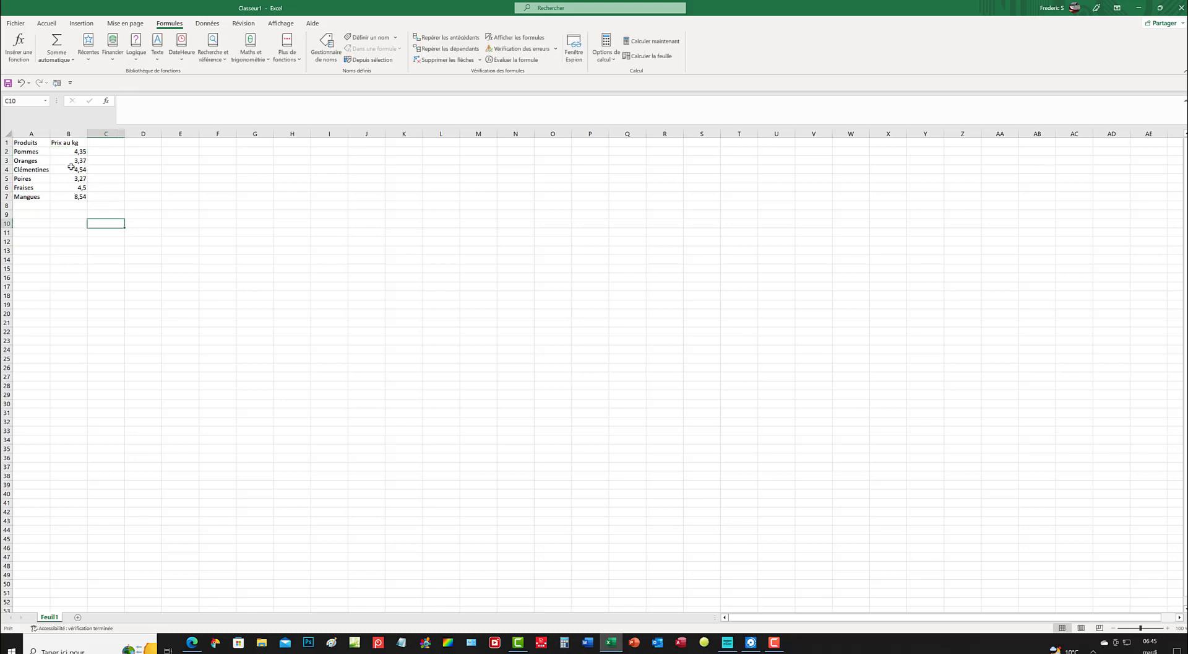
drag(68, 151, 71, 196)
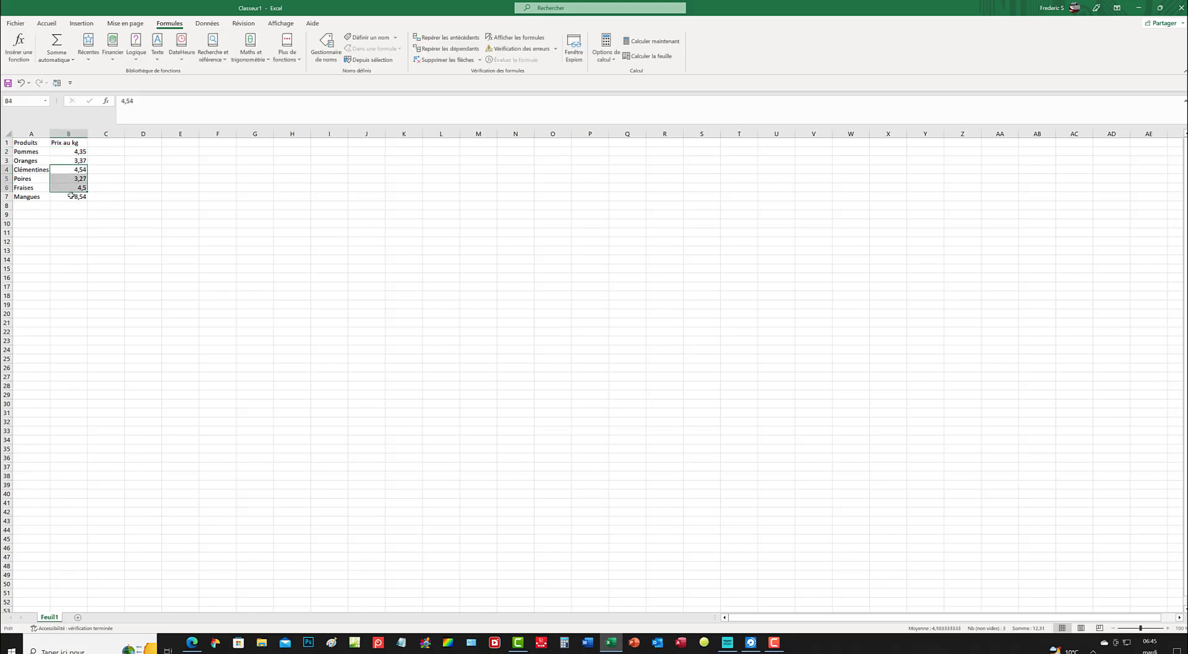
click(71, 197)
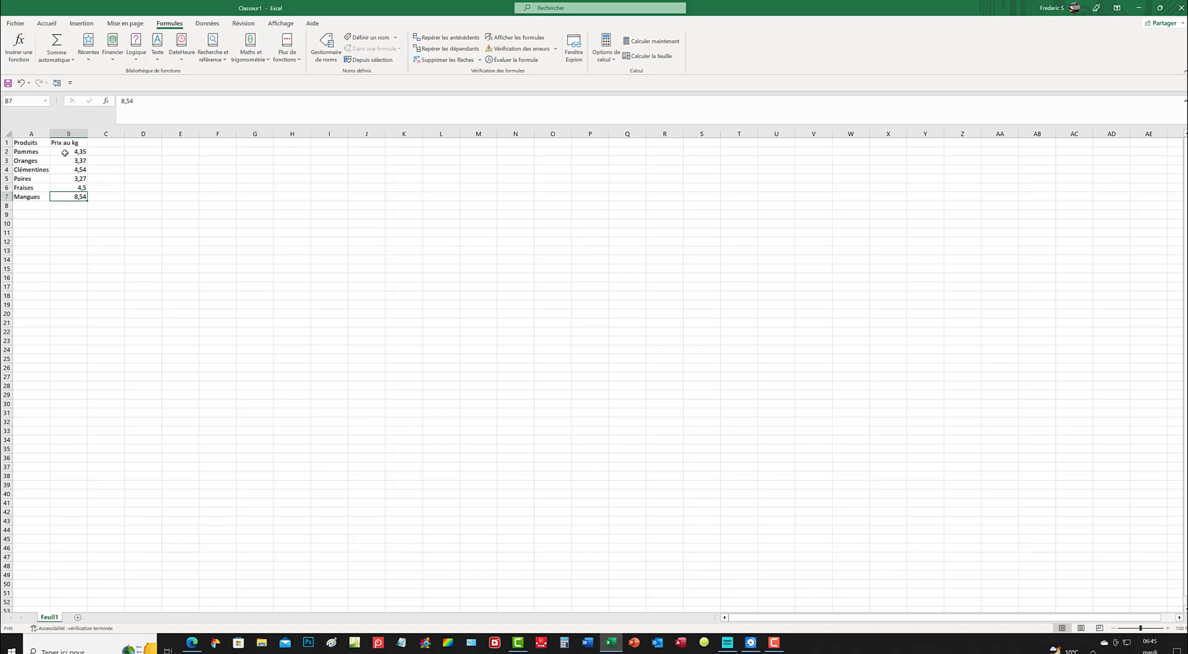
drag(69, 149, 69, 196)
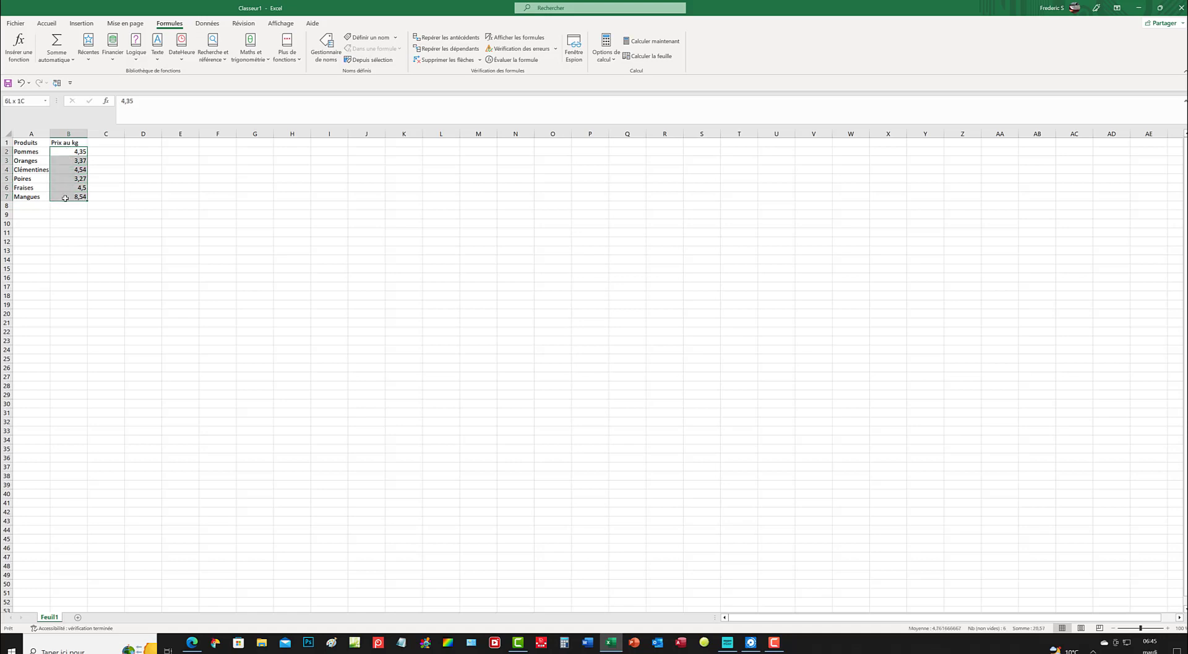
right_click(73, 167)
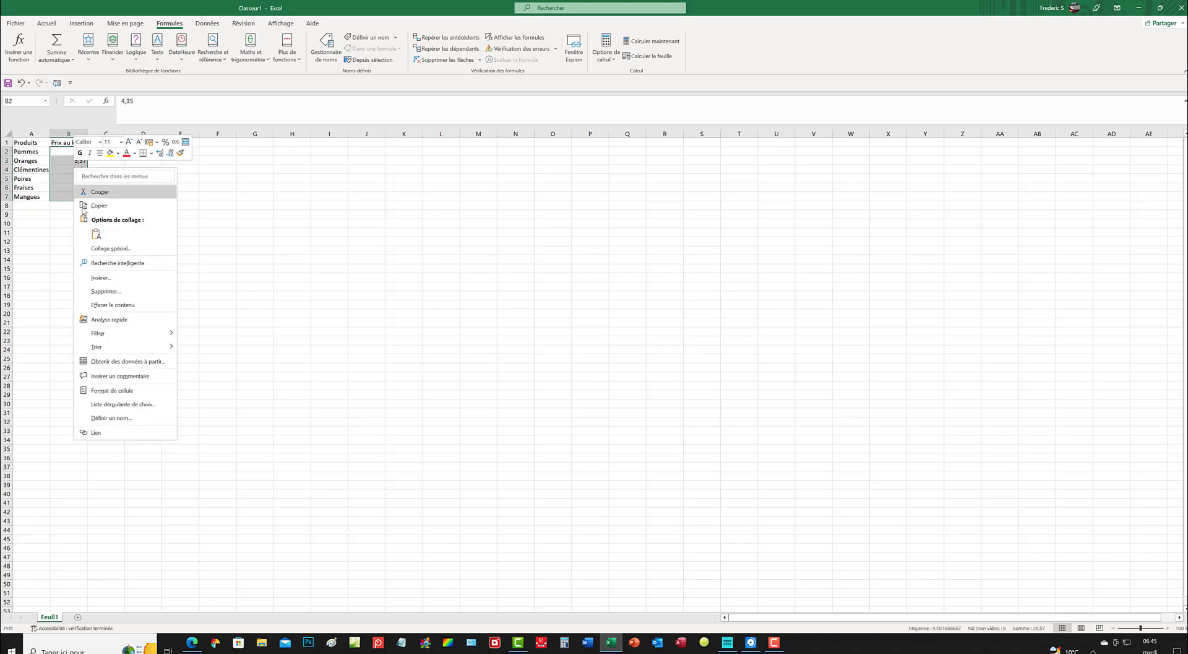
click(111, 390)
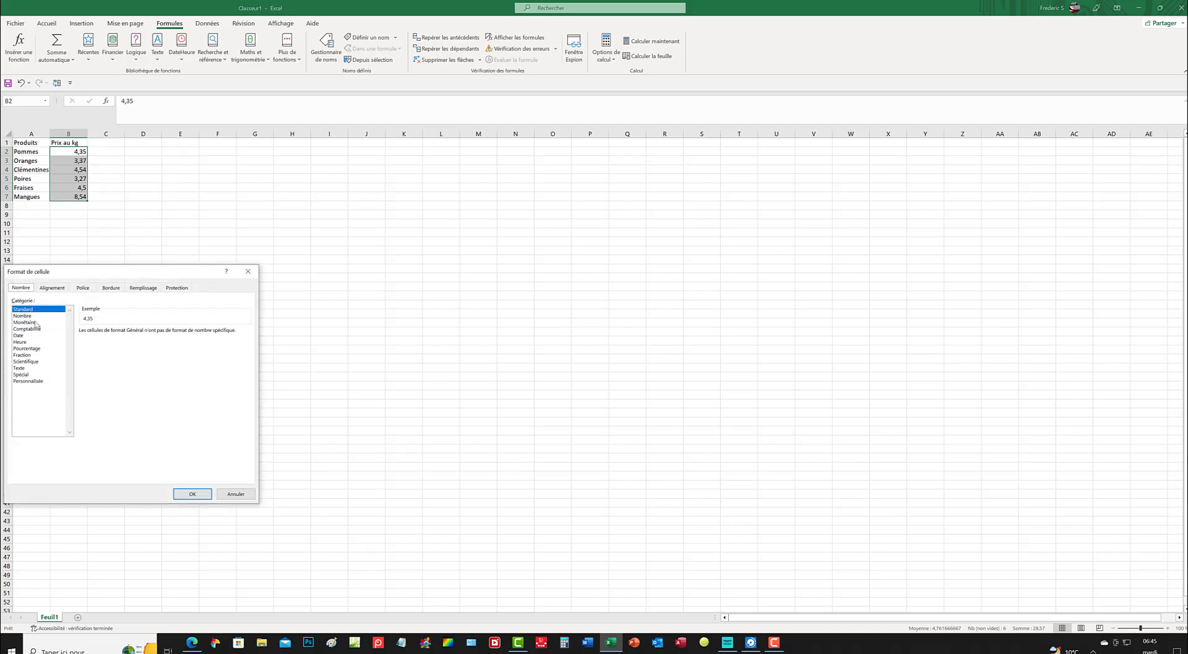
click(36, 322)
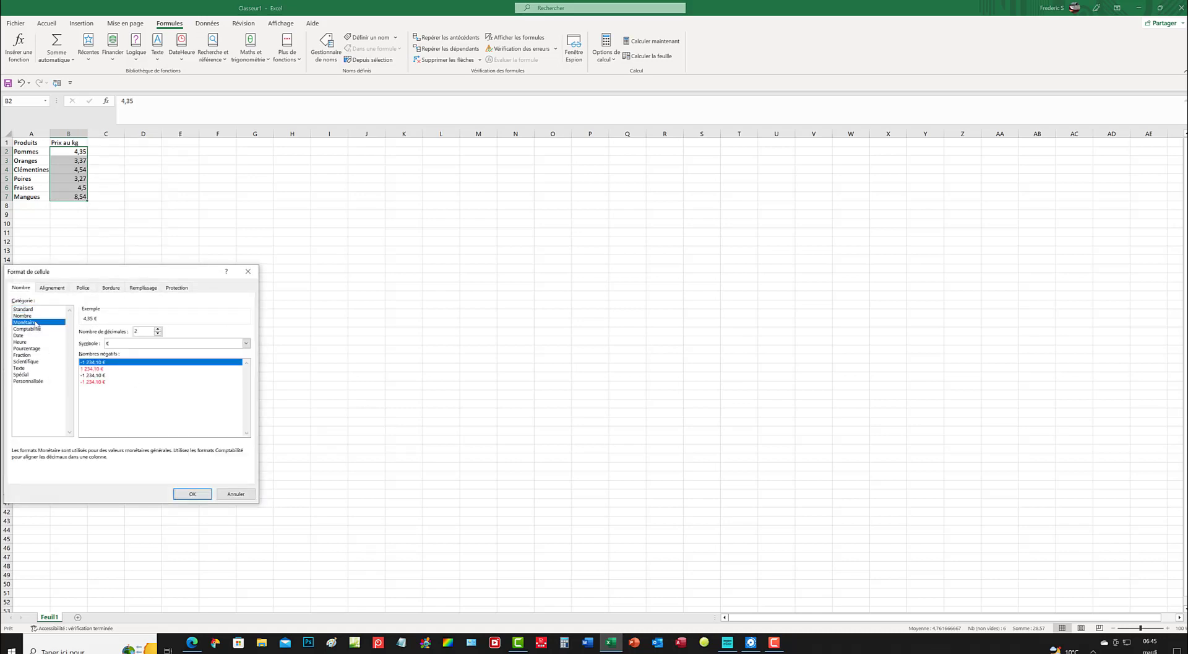
click(192, 494)
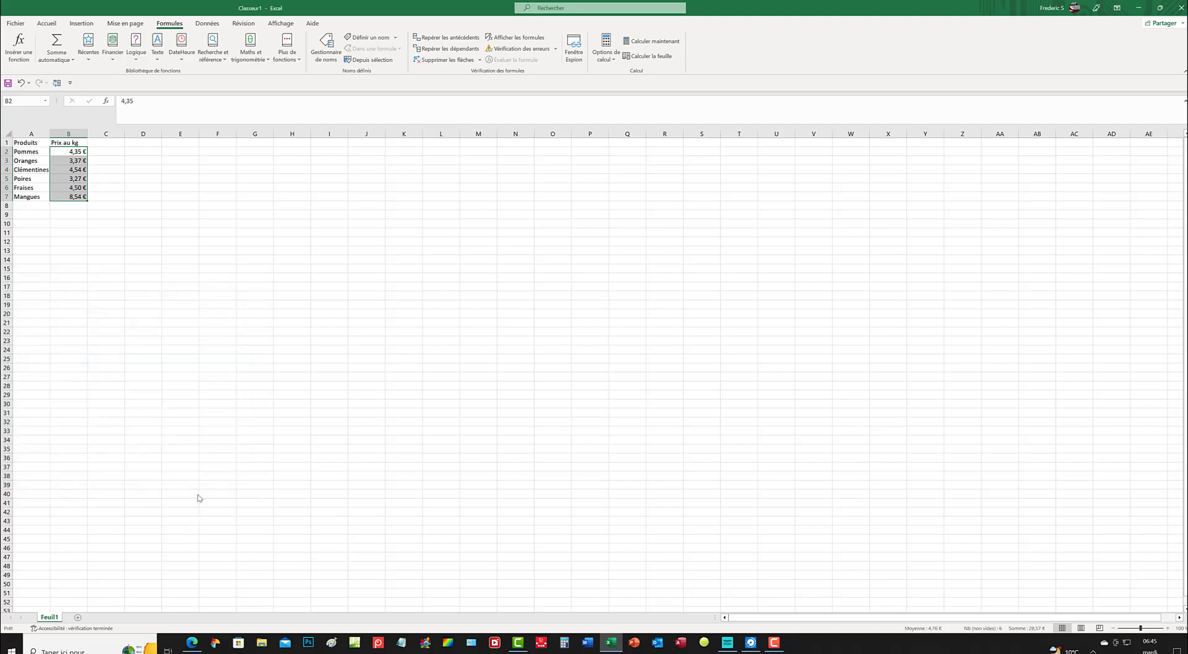
click(99, 140)
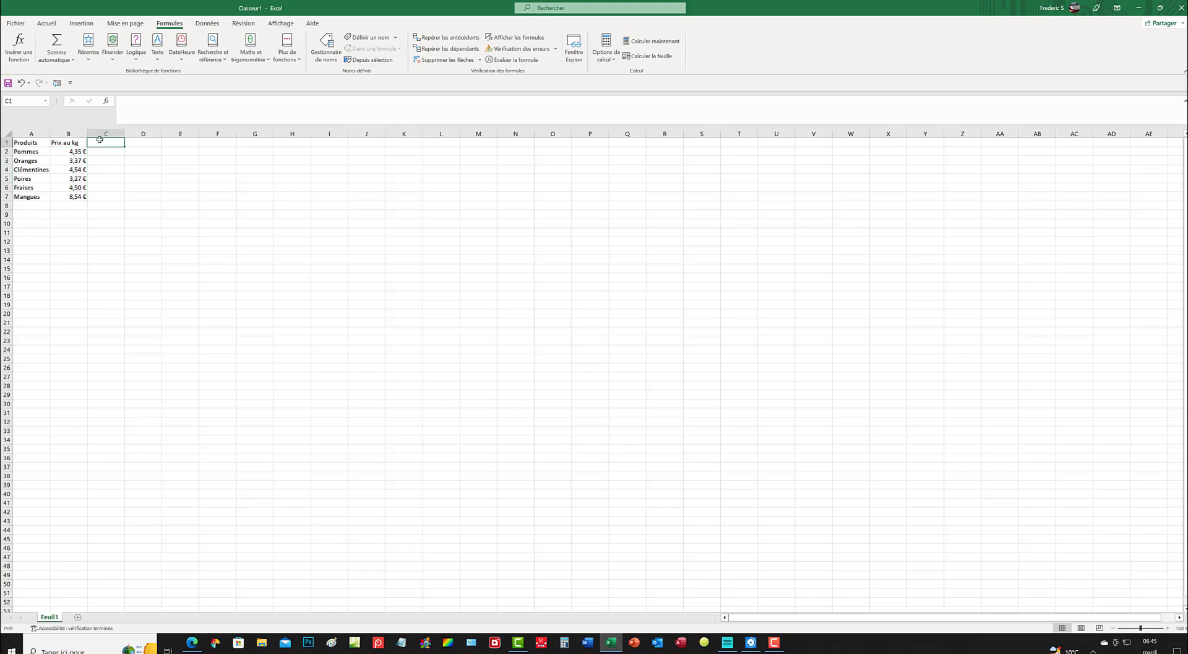
- Add the Quantités header in C1 with quantities 2 and 3 for Pommes and Oranges
text(Quant)
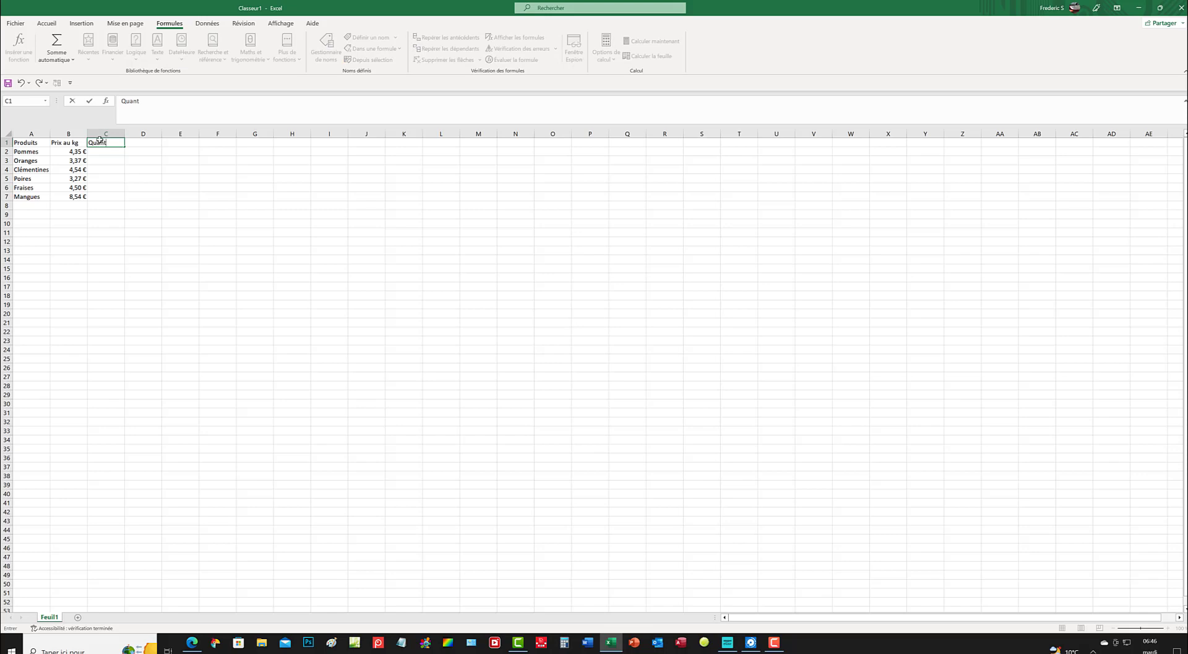
text(ités)
key(Return)
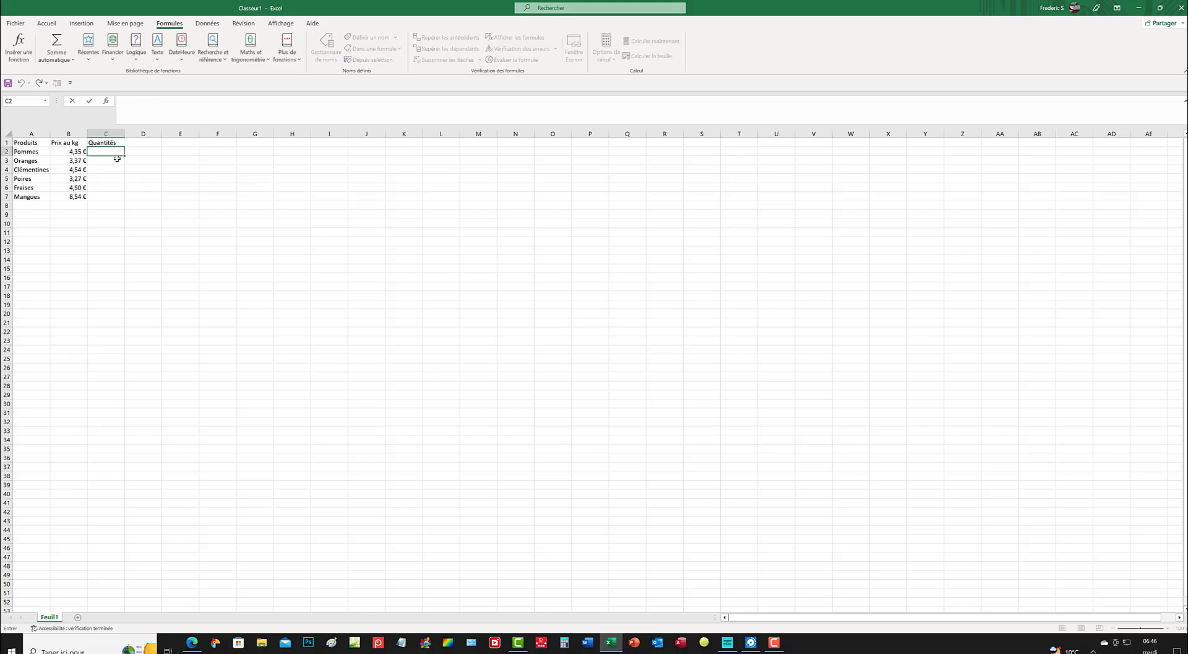
text(2)
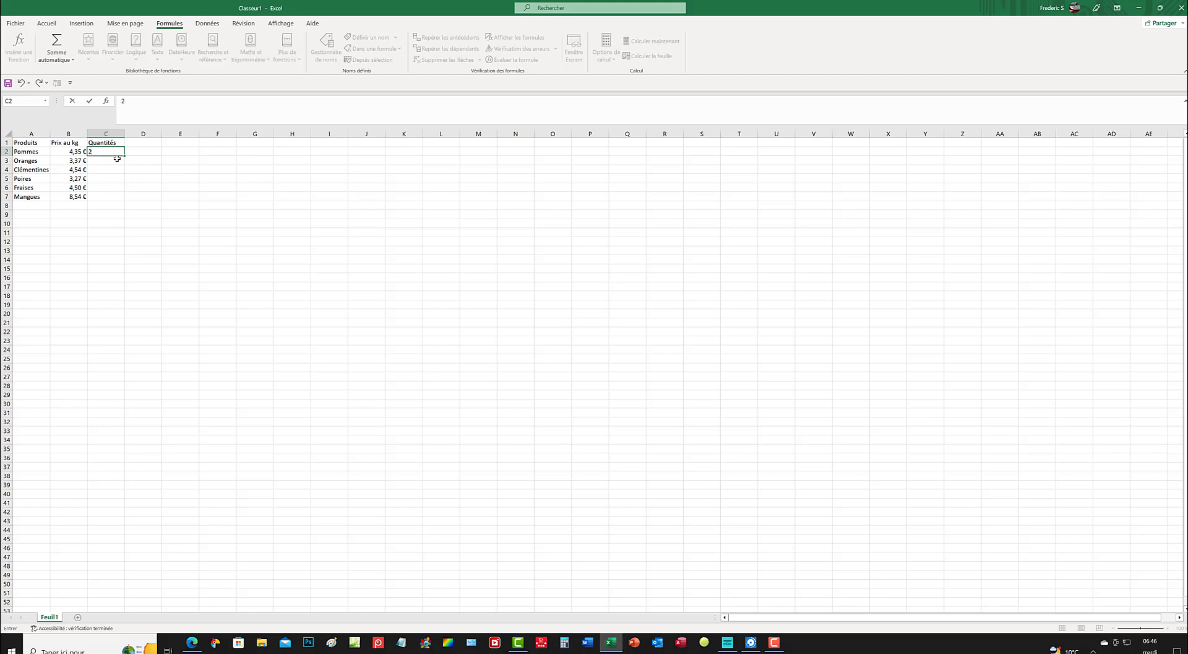
key(Return)
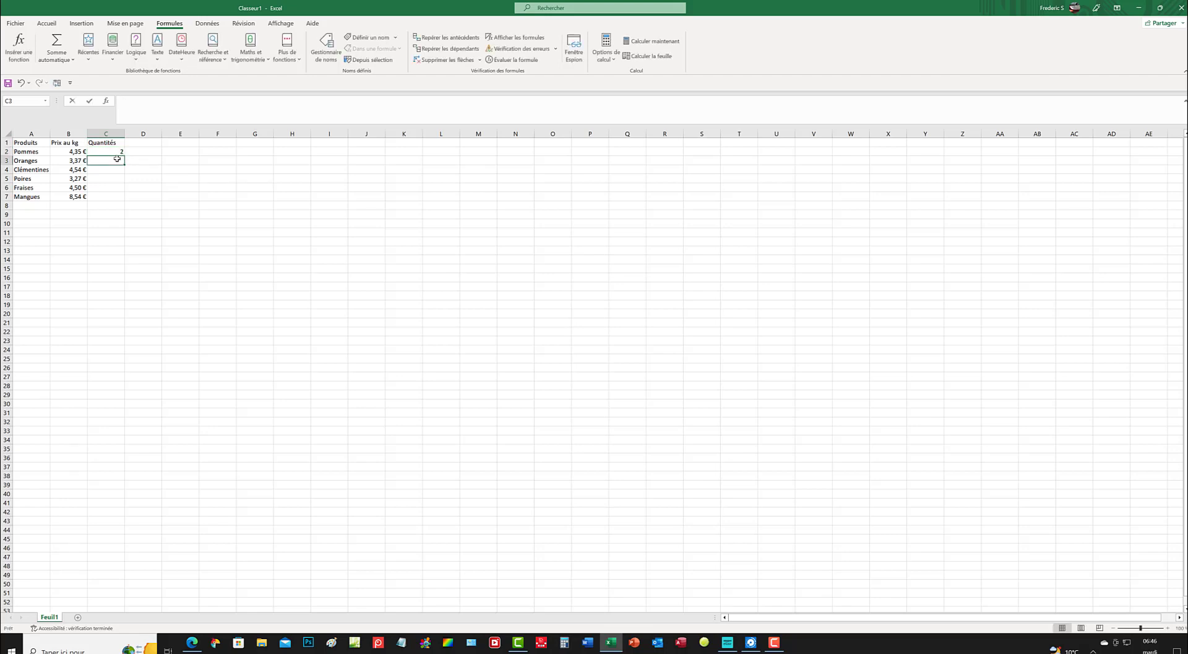
text(3)
key(Return)
- Enter quantities 2,5, 1, 1 and 1 for Clémentines, Poires, Fraises and Mangues
text(2,5)
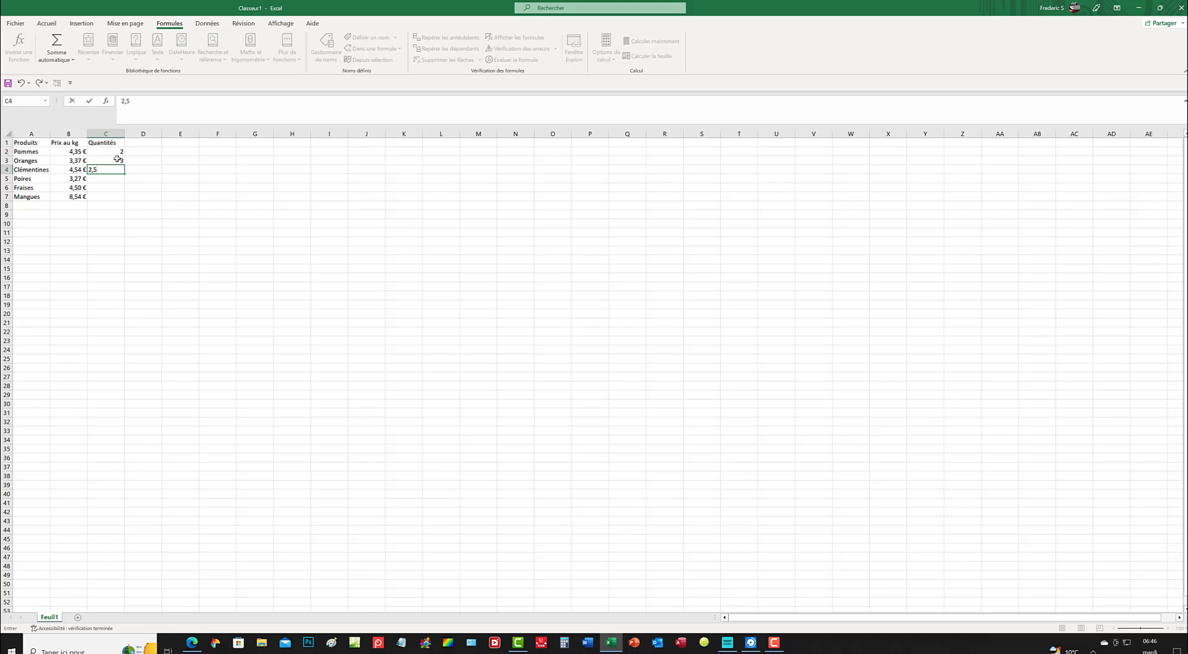
key(Return)
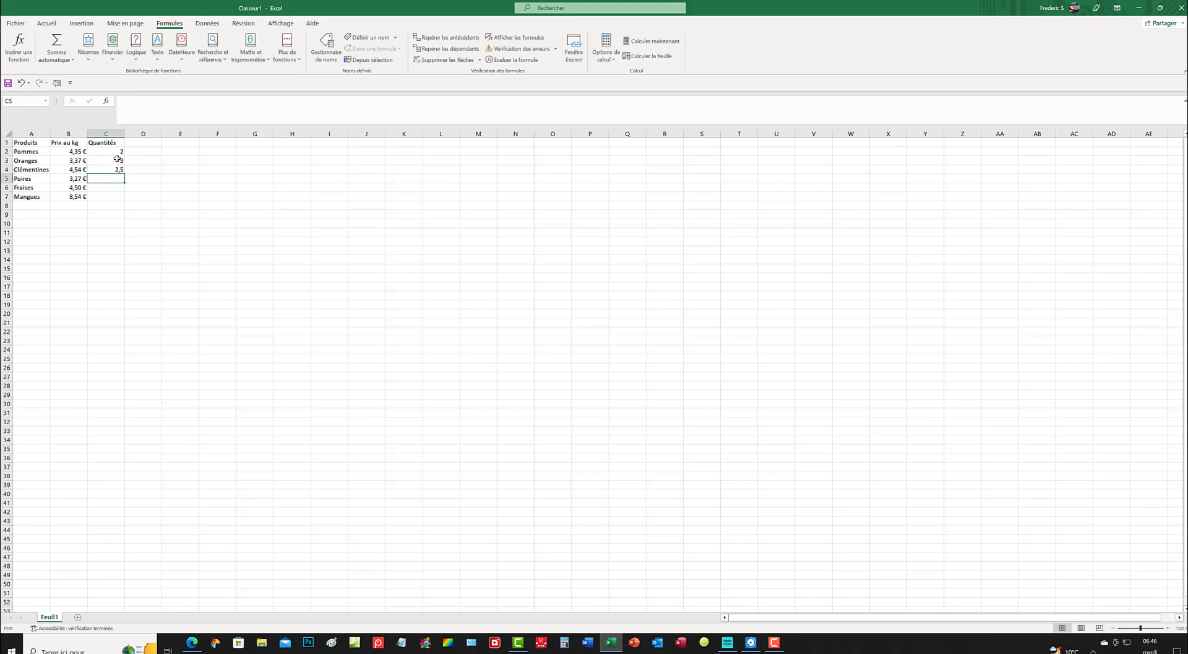
text(1)
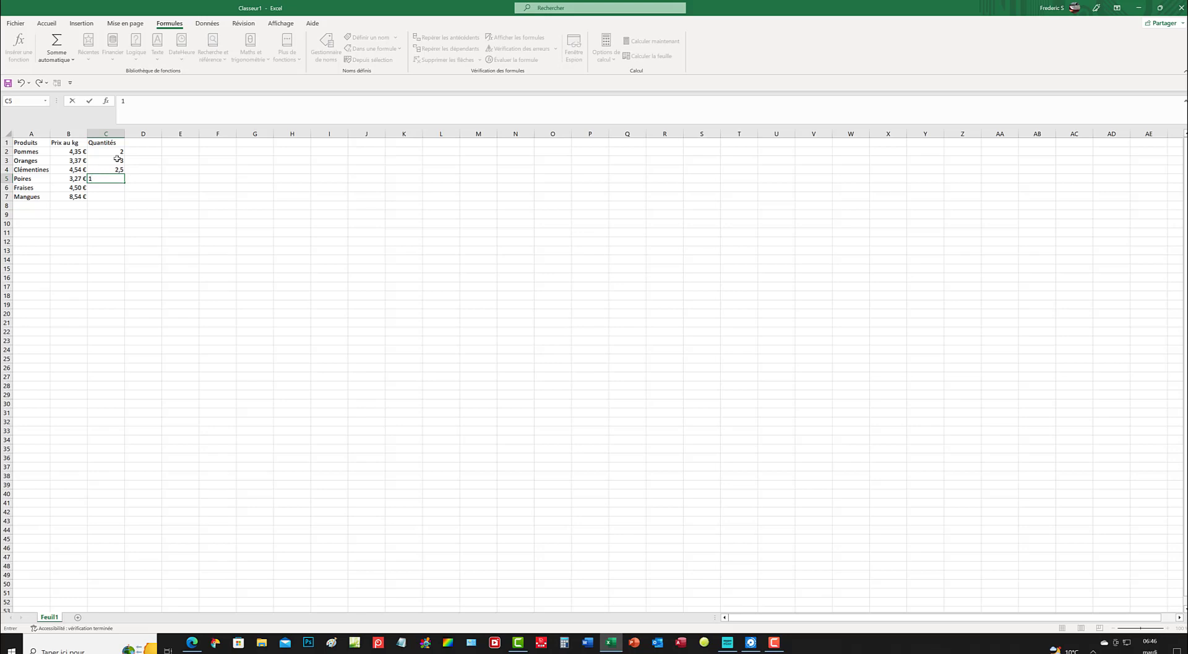
key(Return)
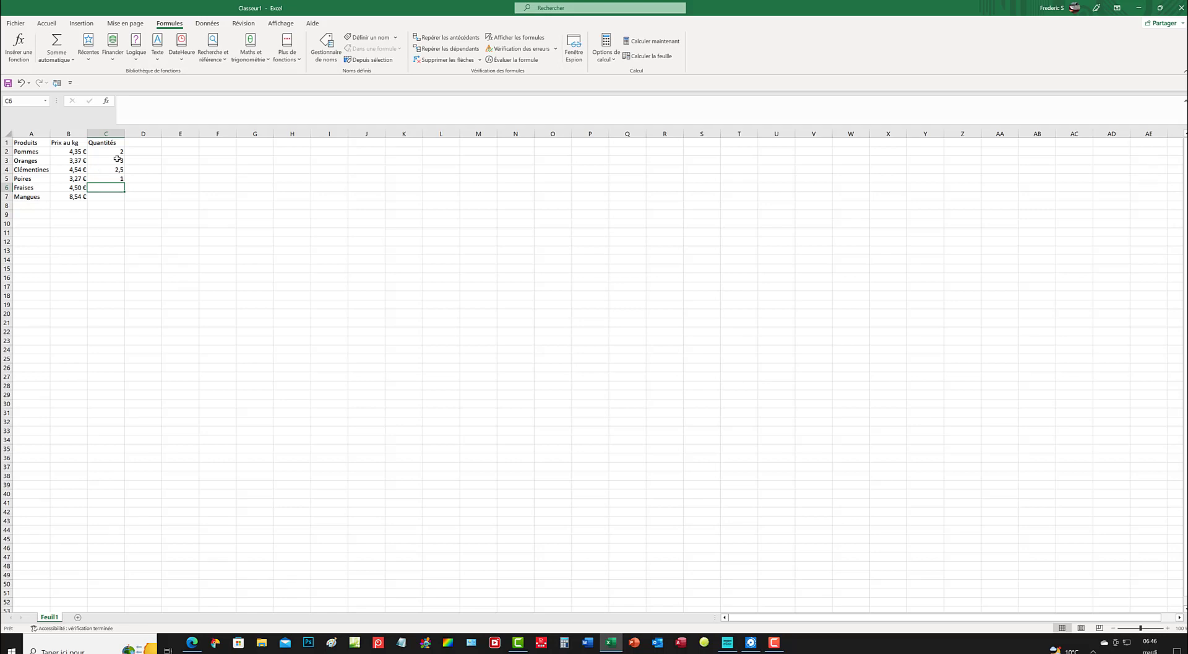
text(1)
key(Return)
text(1)
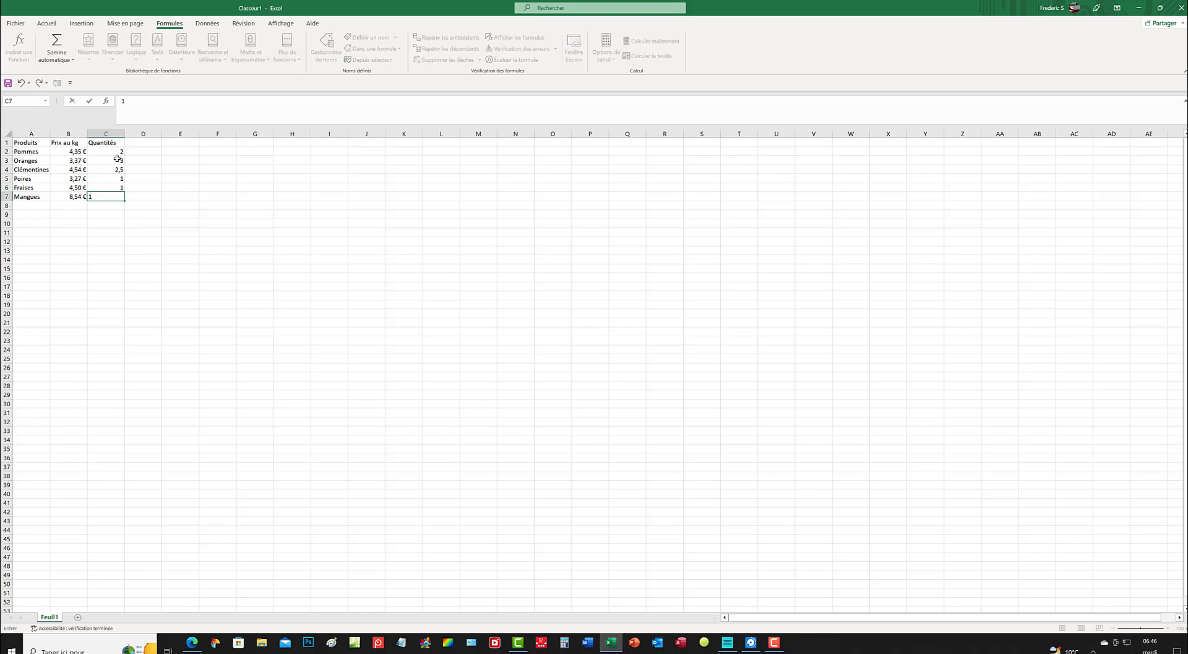
click(123, 222)
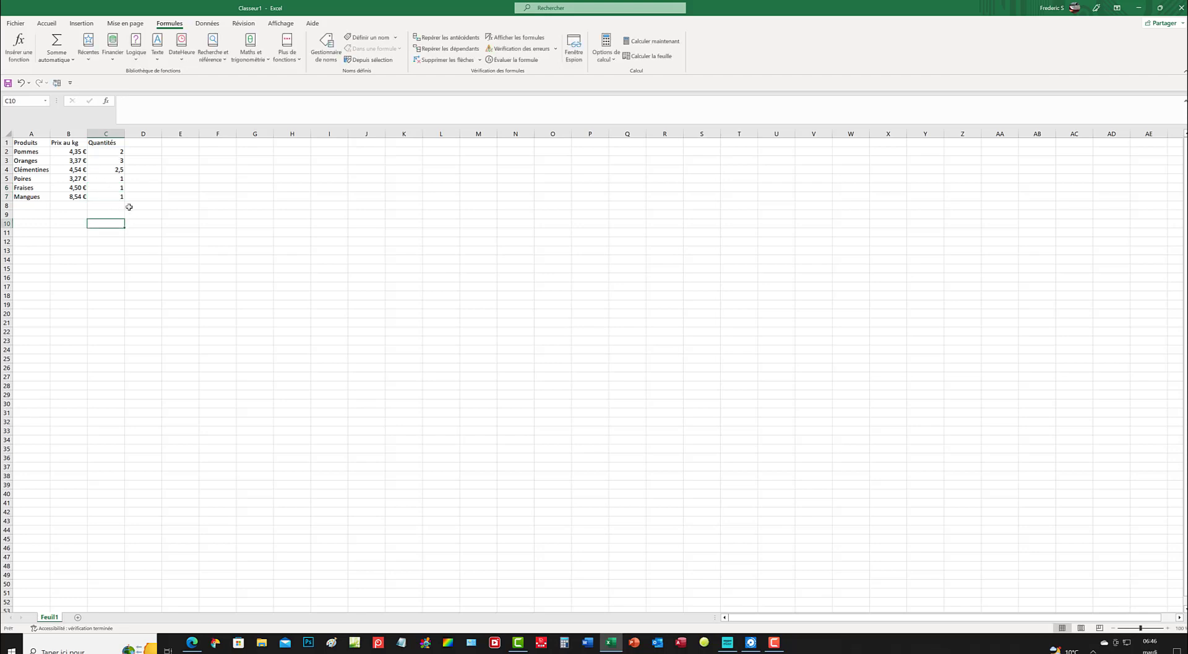
click(136, 143)
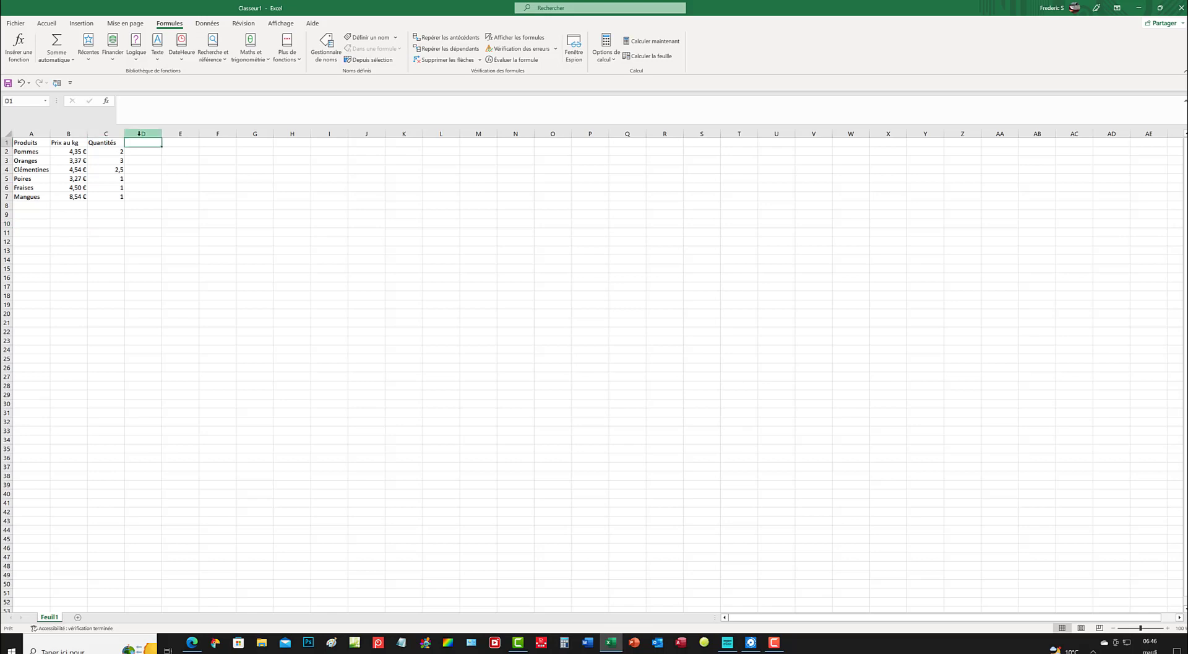
- Add the Total header in D1, enter =B2*C2 in D2 and fill it down to D7
text(Total)
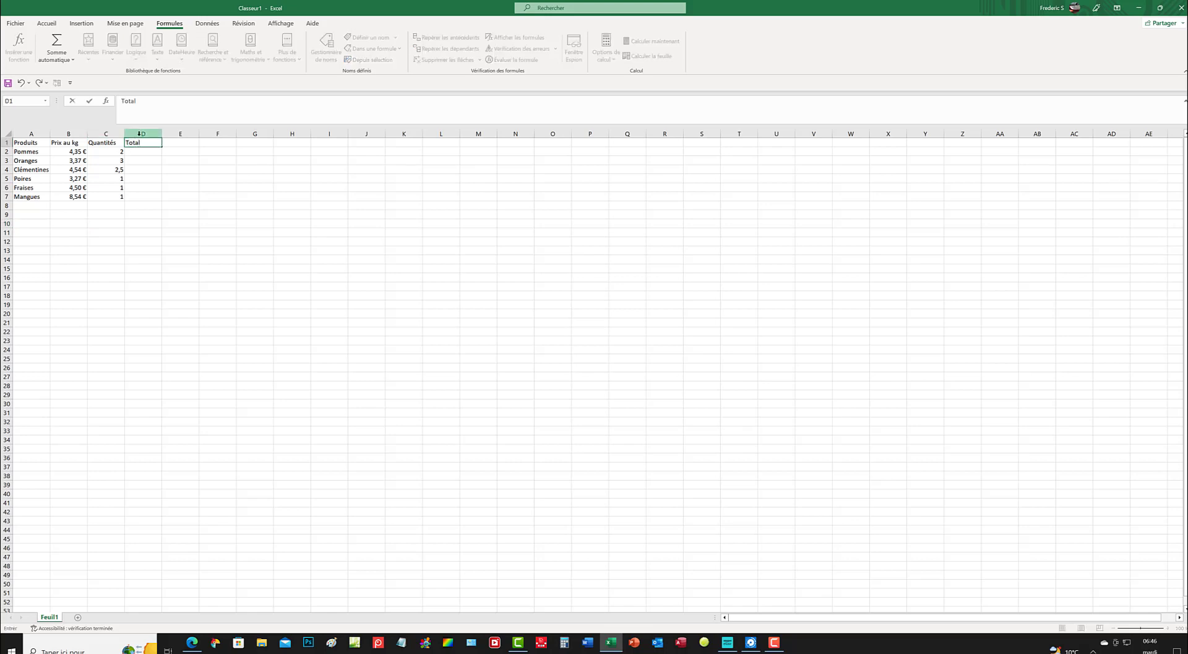
click(147, 151)
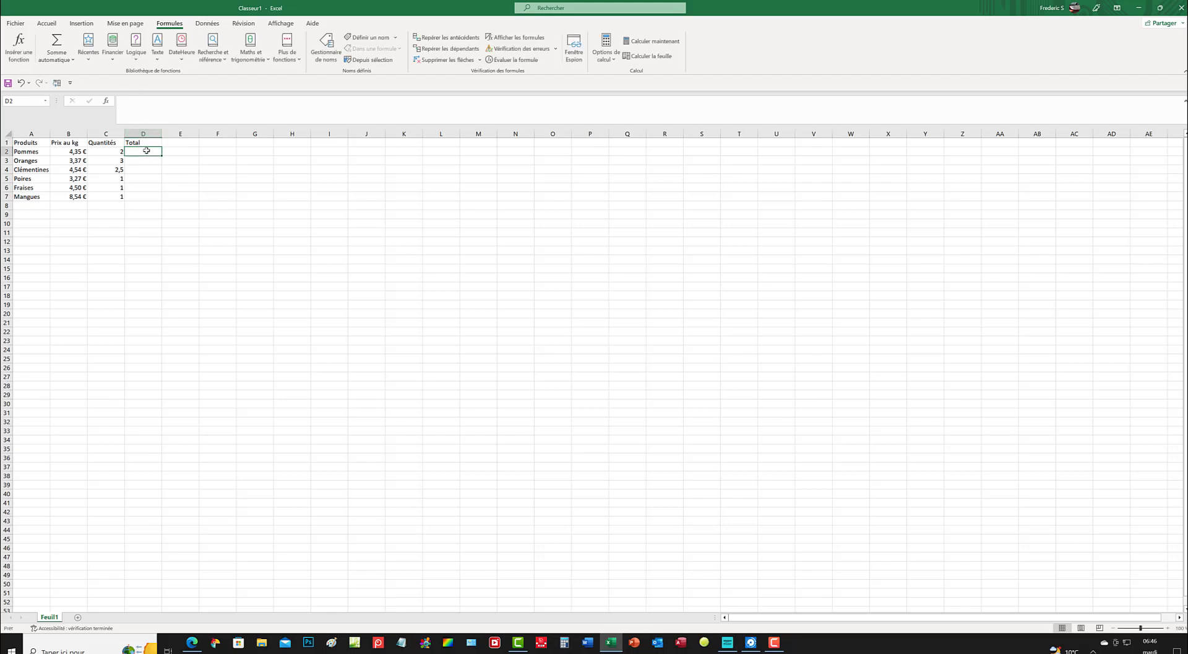
text(=)
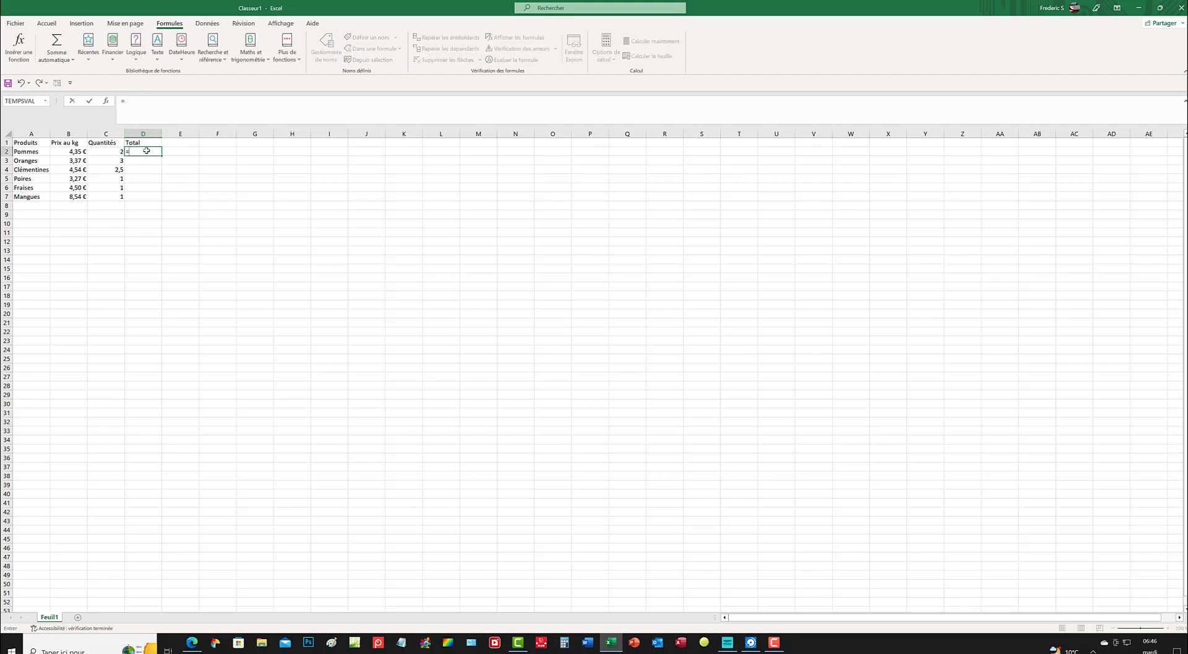
click(77, 148)
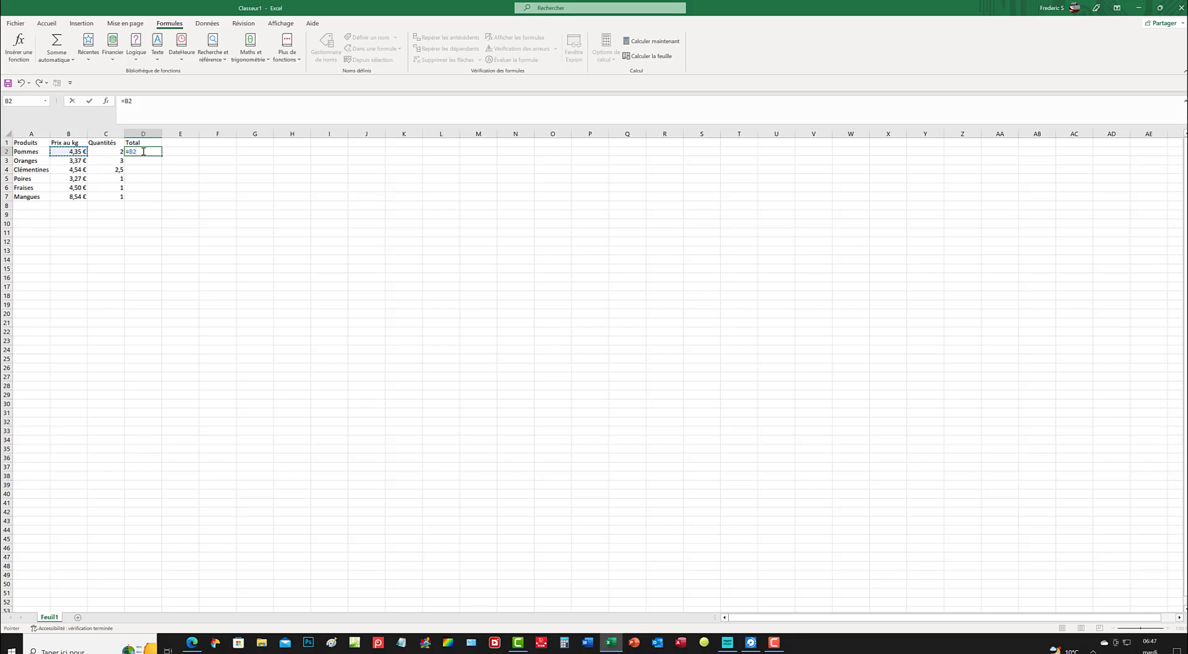
text(*)
click(110, 151)
key(Return)
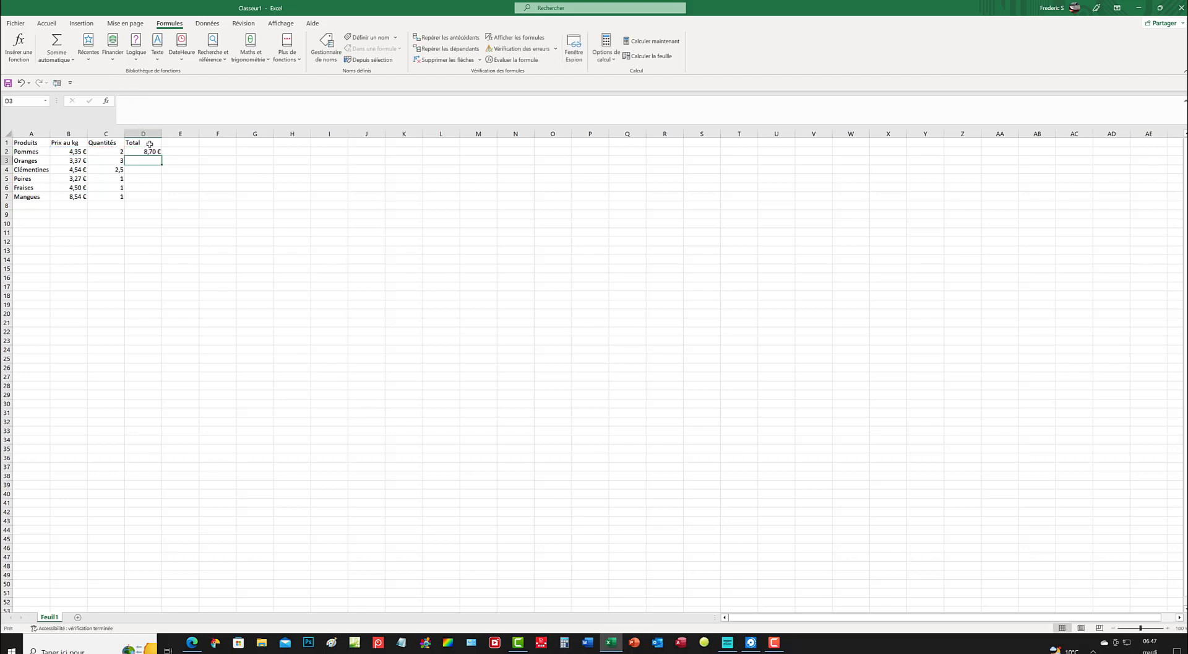
click(157, 152)
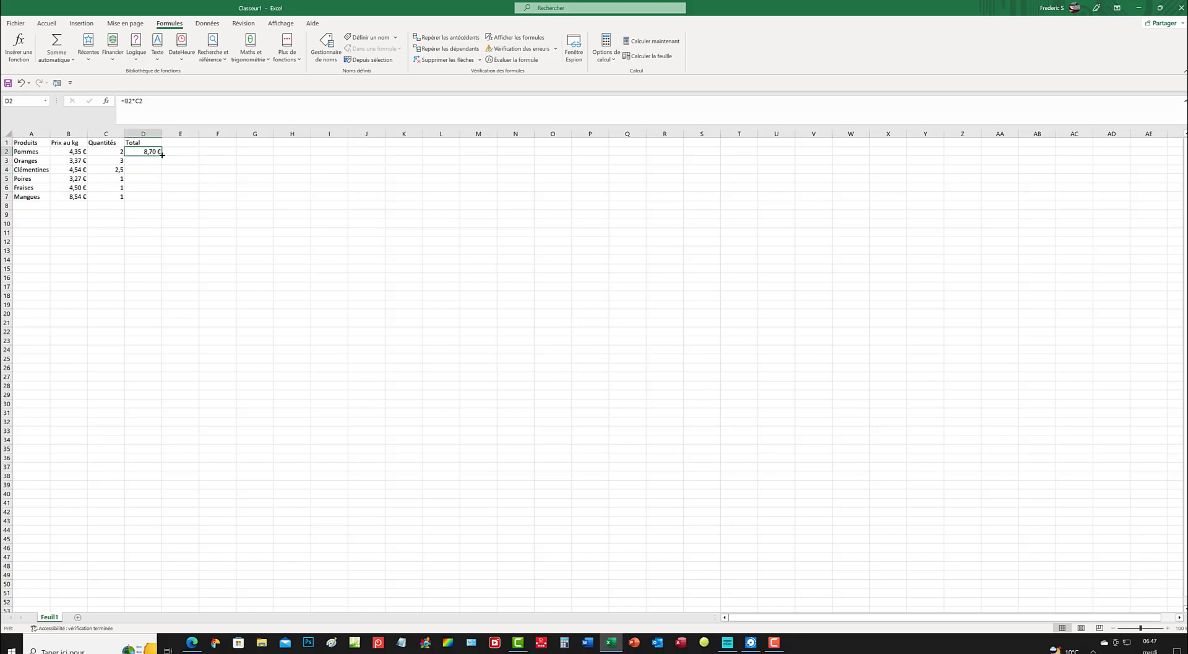
drag(162, 155, 162, 204)
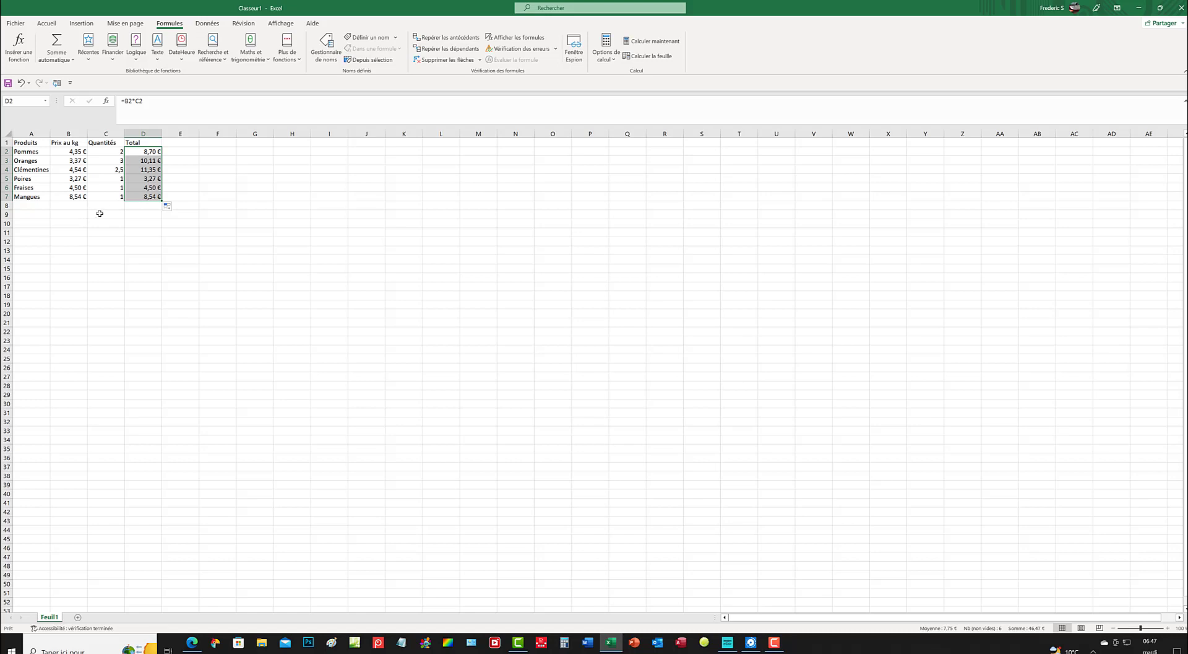
- Label C8 'Total' and enter =SOMME(D2:D7) in D8, giving 46,47 €
click(97, 206)
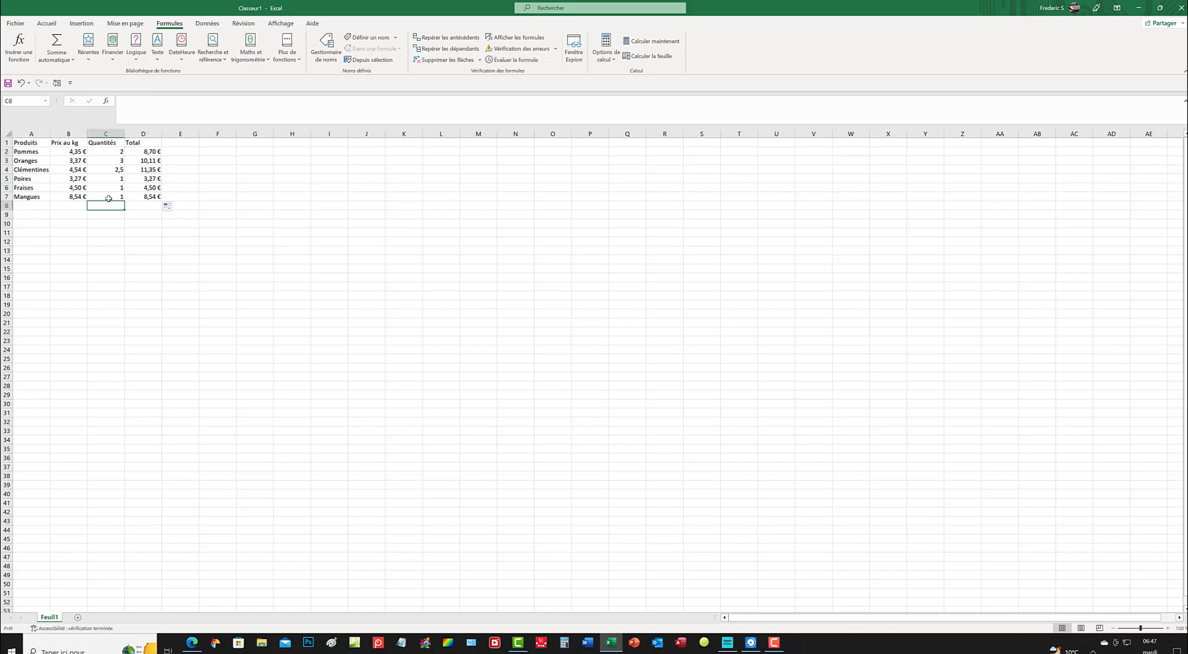
text(Total)
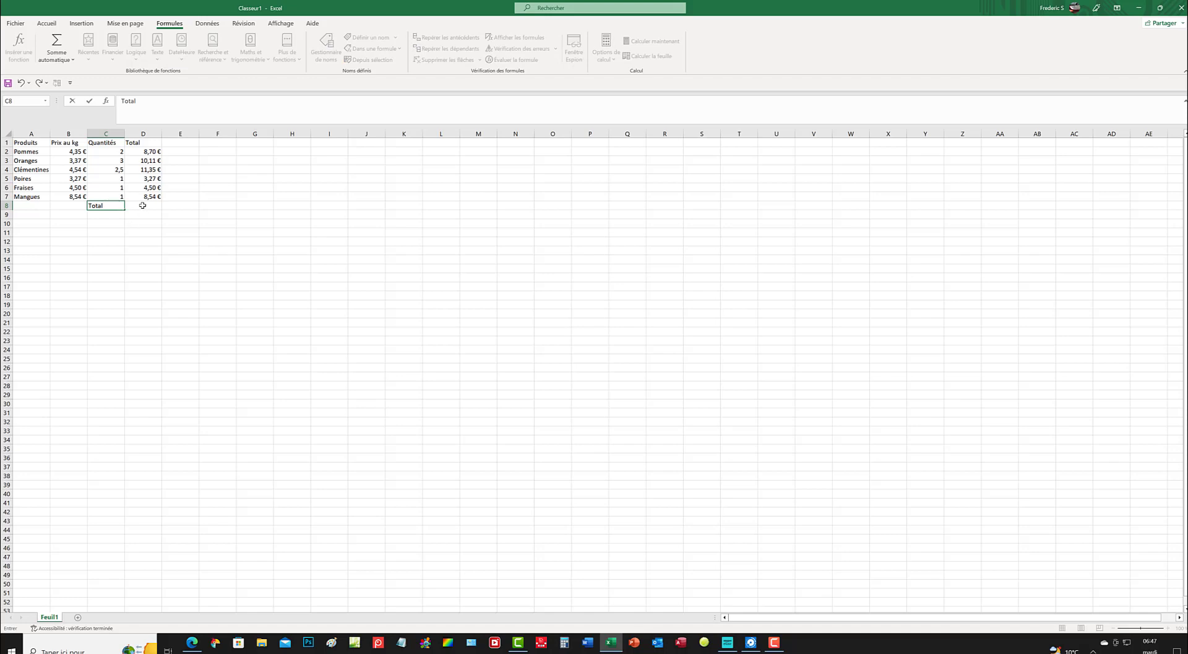
click(142, 205)
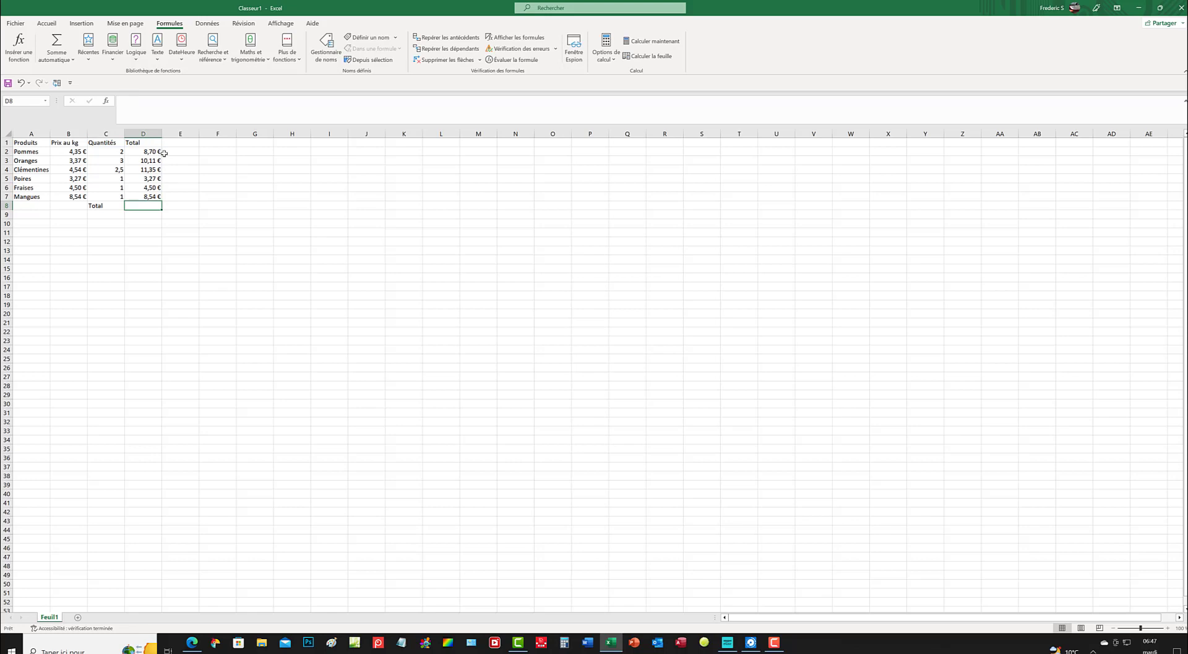
text(=)
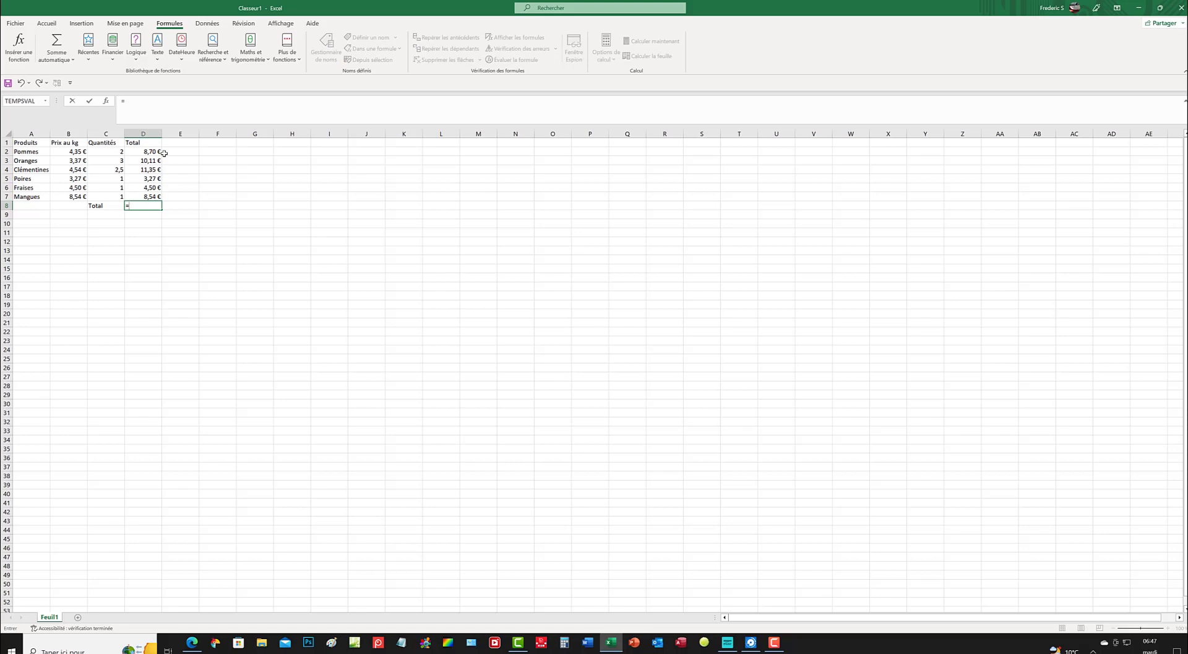
text(somme)
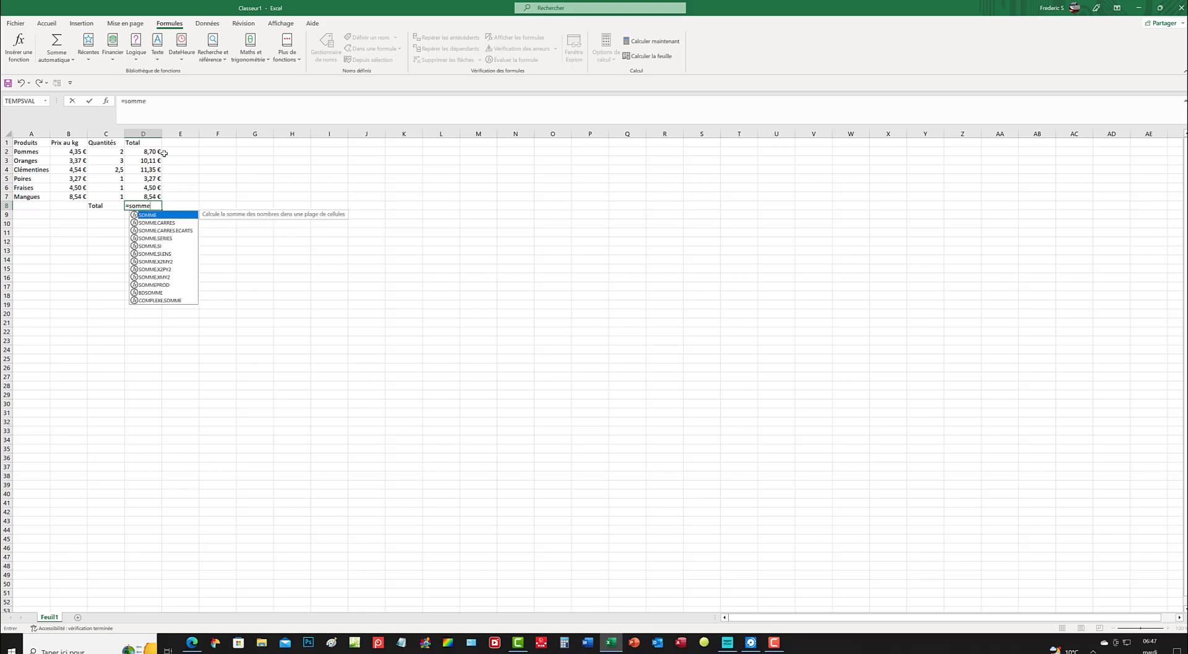
text(()
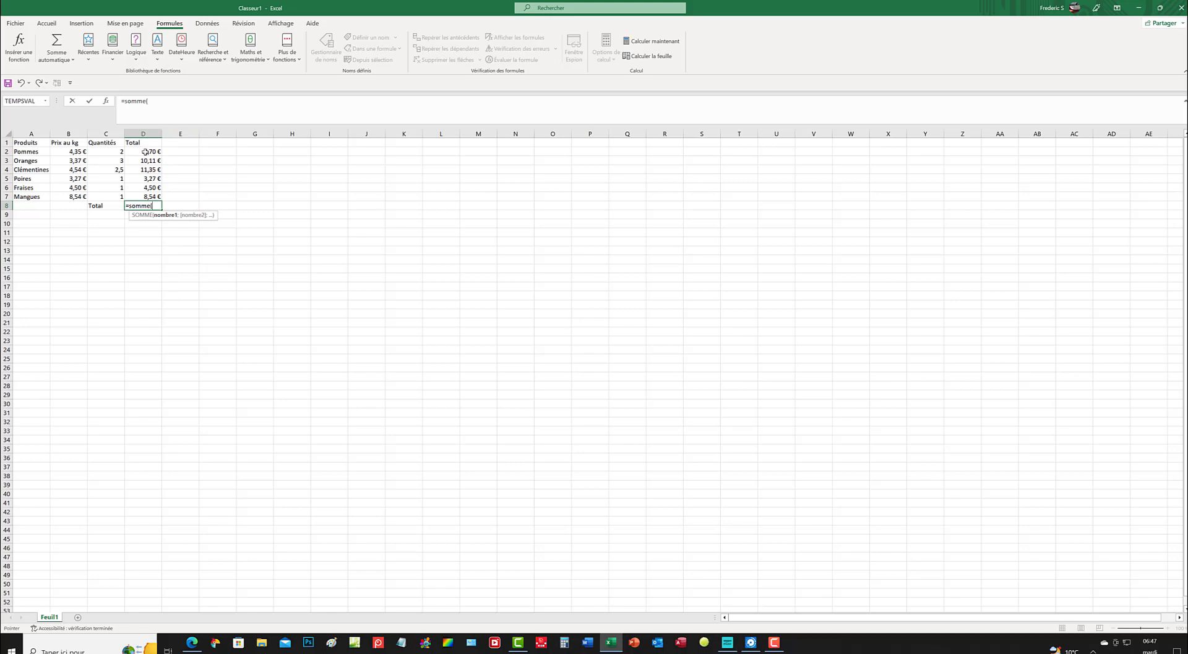
drag(144, 152, 147, 196)
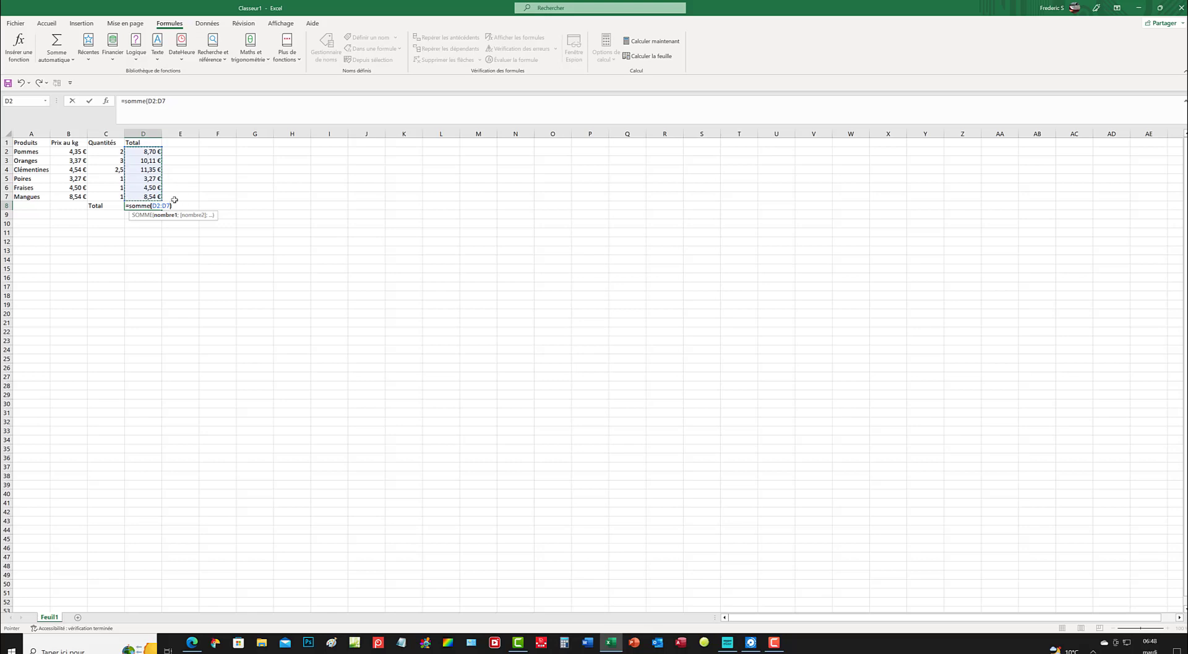
text())
key(Return)
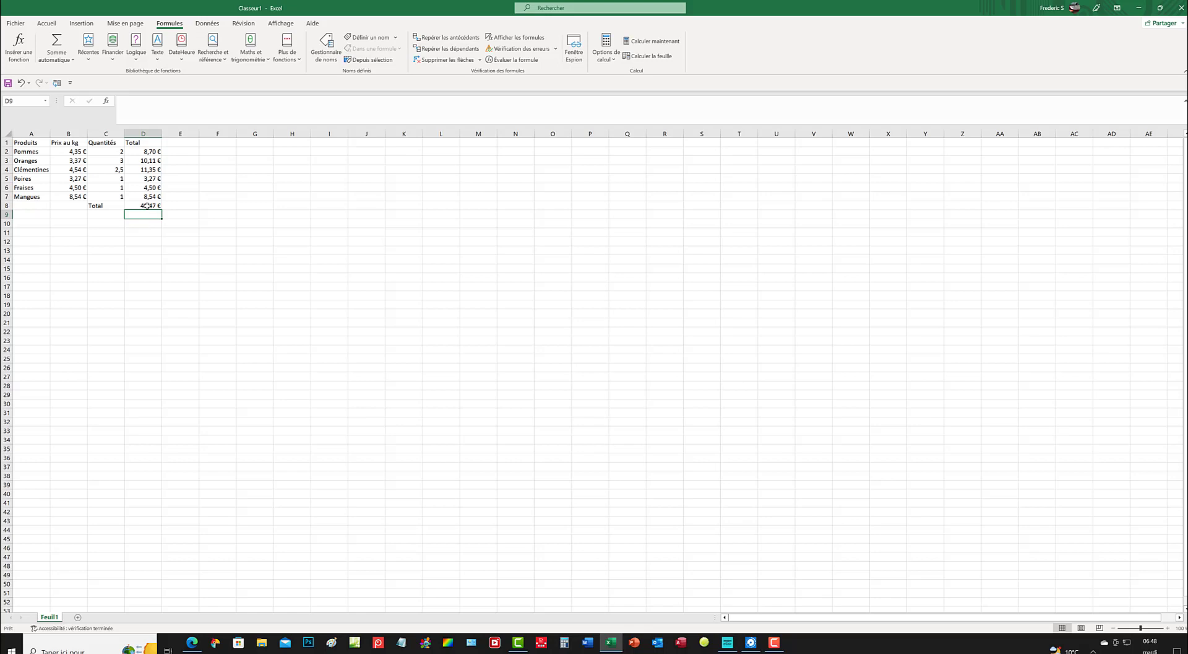
click(146, 206)
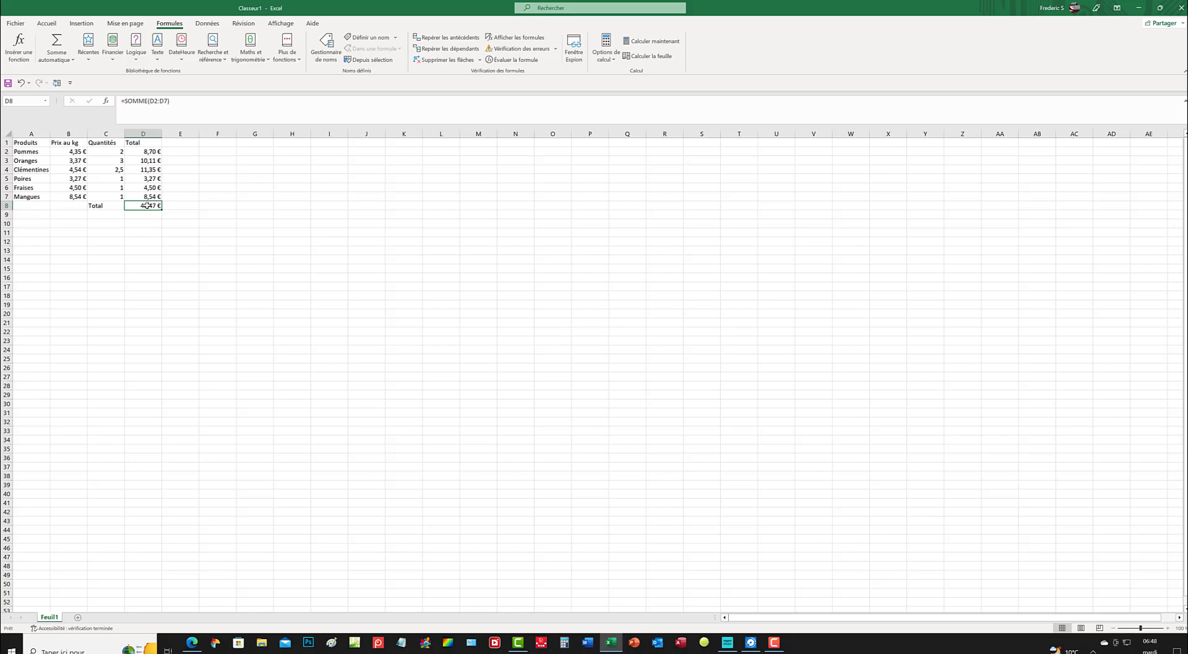
- Delete the grand total in D8 and dismiss the Somme automatique list unused
key(Delete)
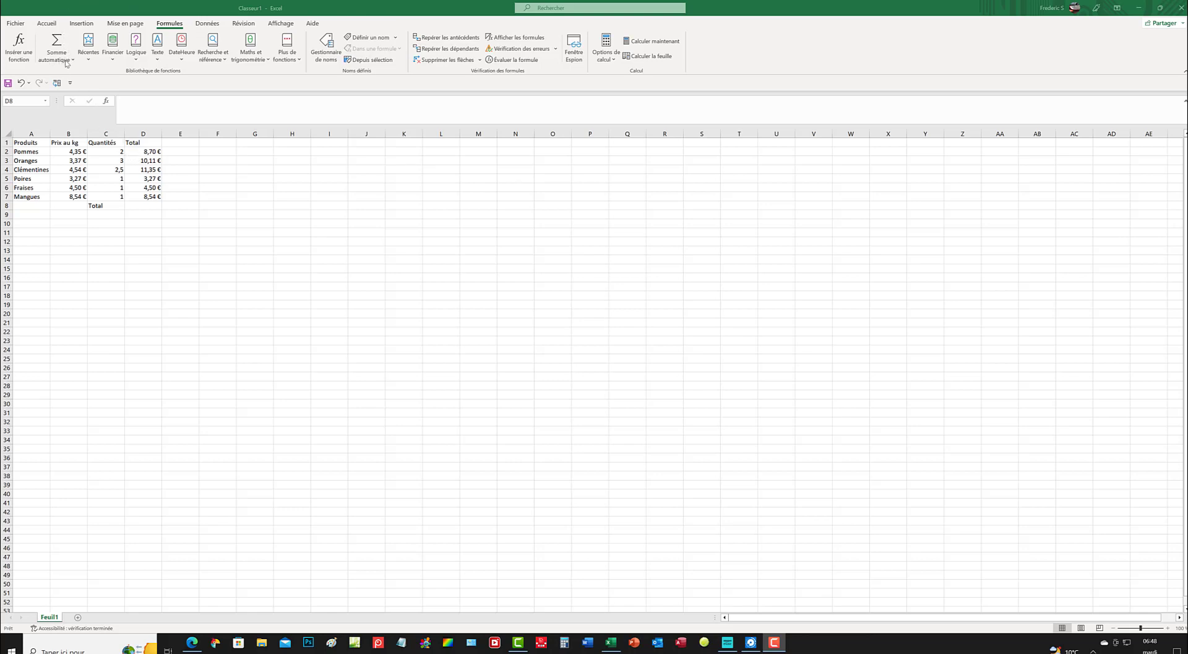
click(67, 63)
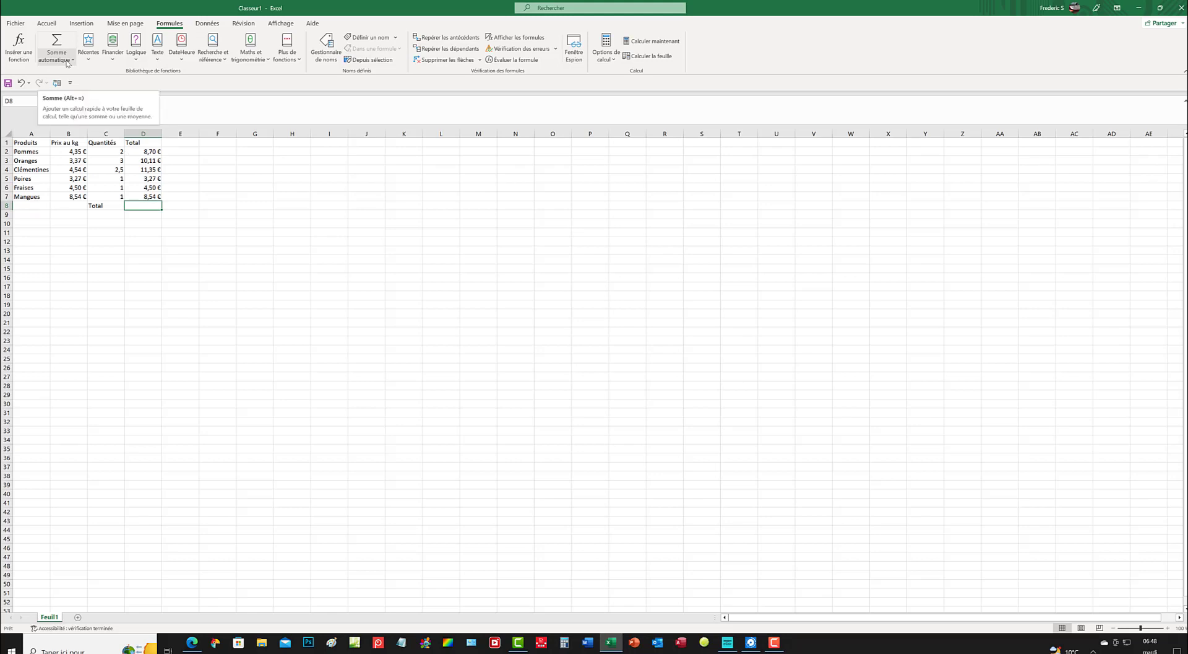
click(68, 60)
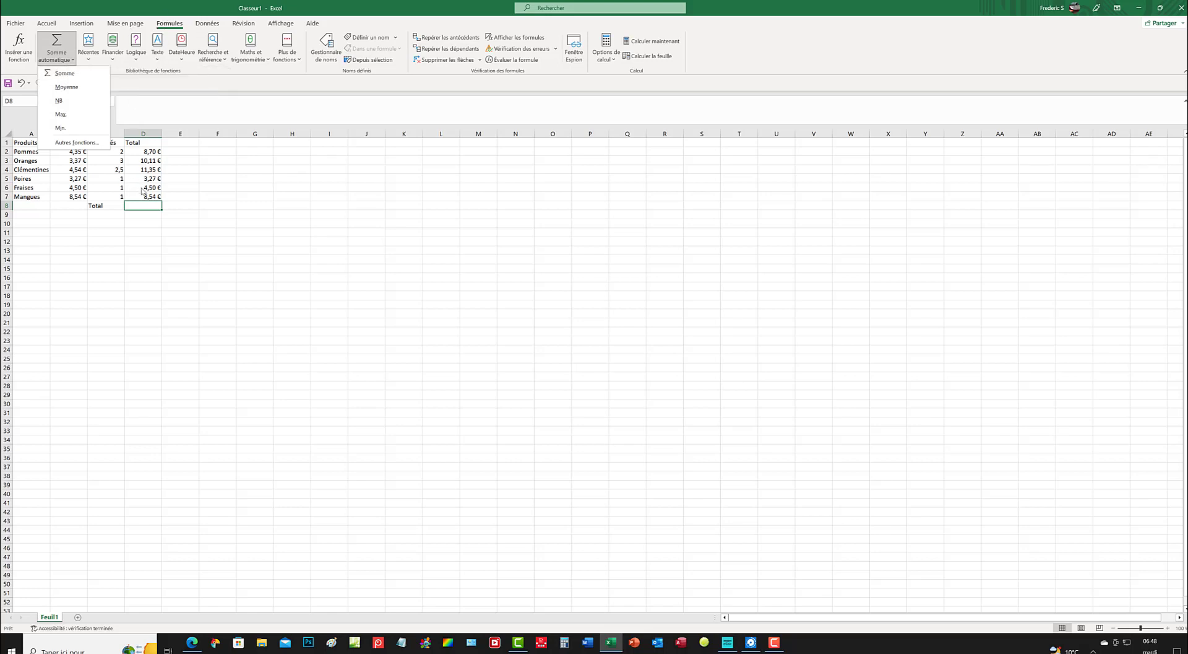
click(177, 179)
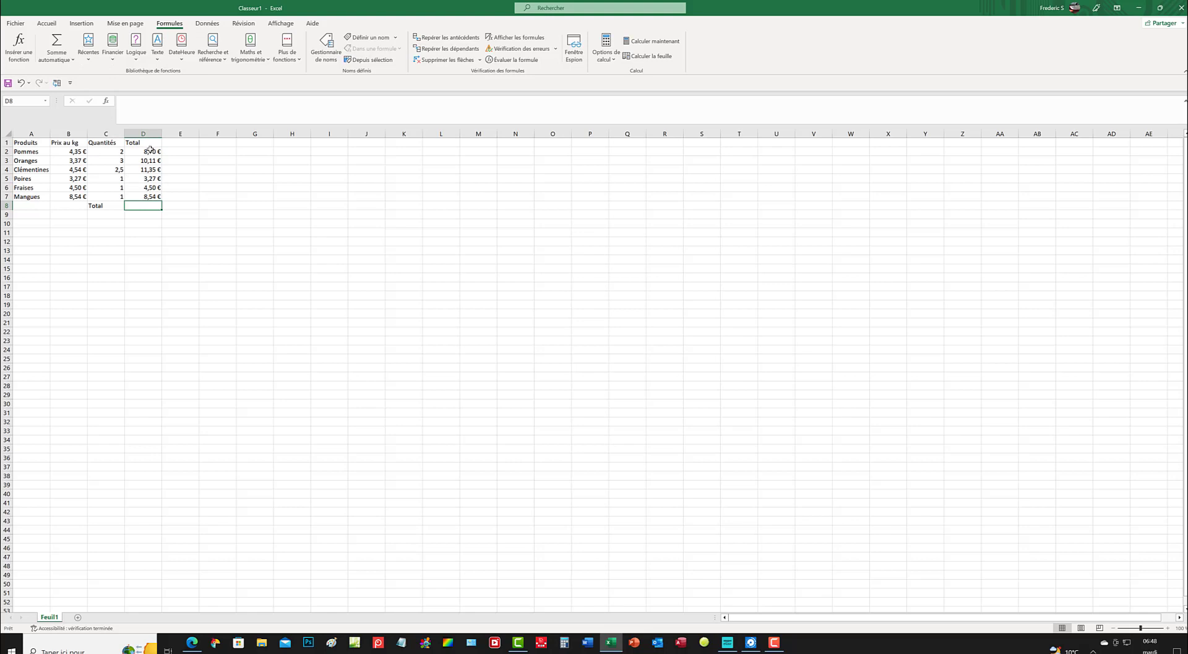
- Apply Somme automatique to column D, then delete the resulting total in D8 again
drag(150, 149, 150, 207)
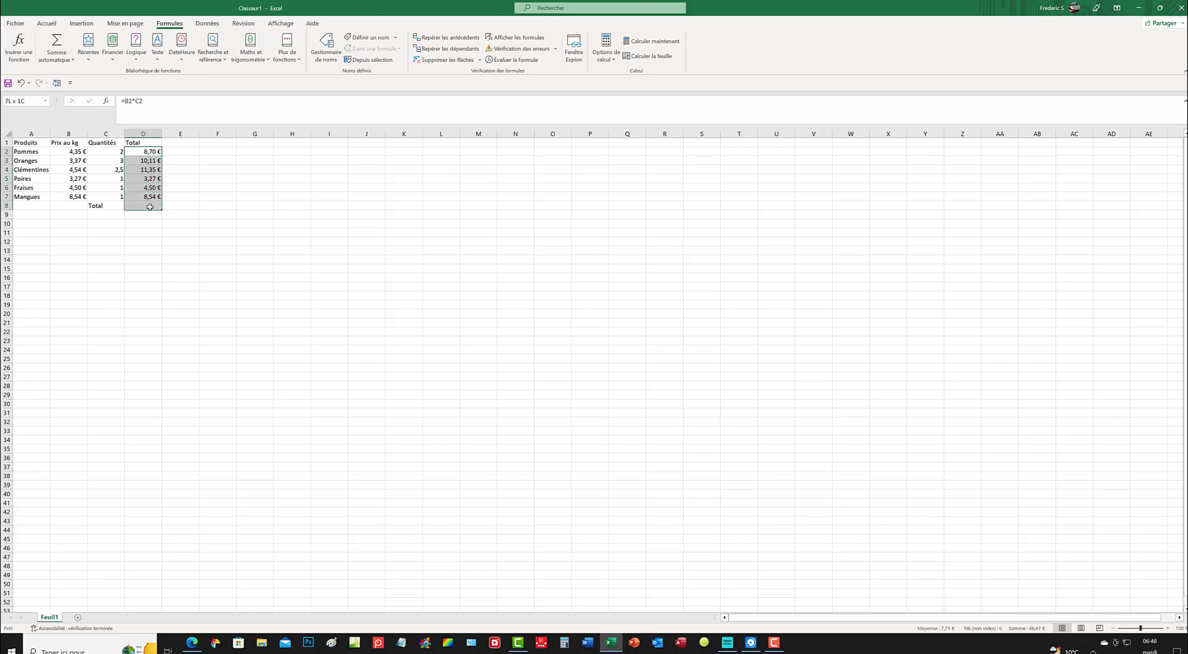
click(66, 62)
click(69, 75)
click(224, 173)
click(138, 205)
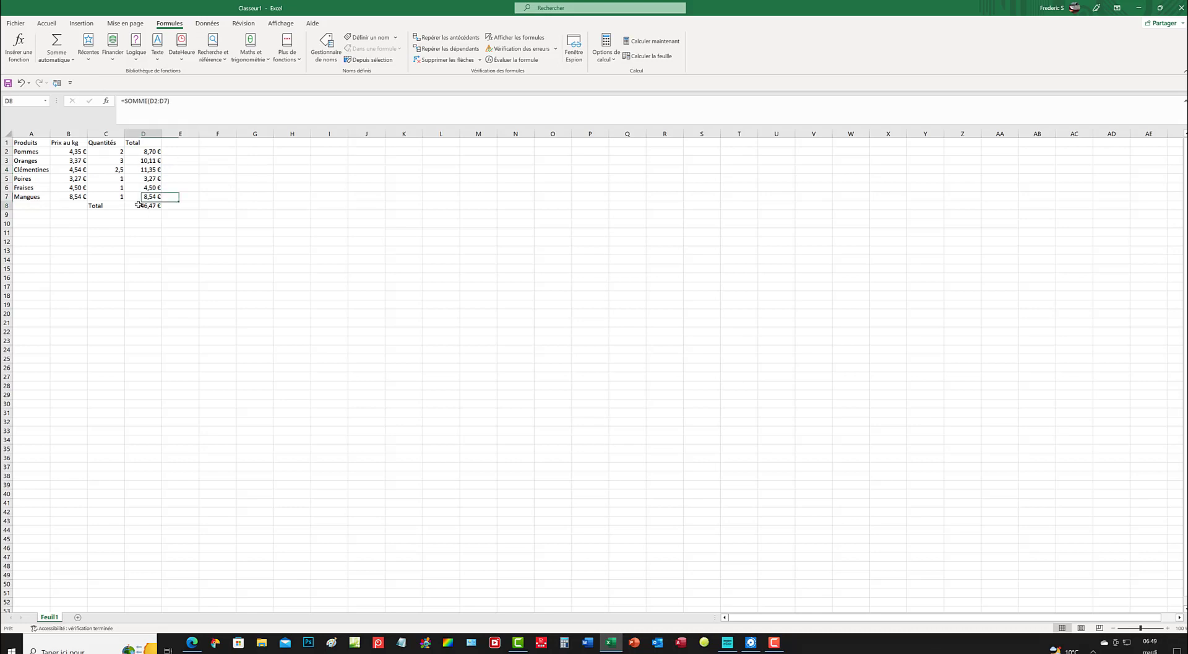
key(Delete)
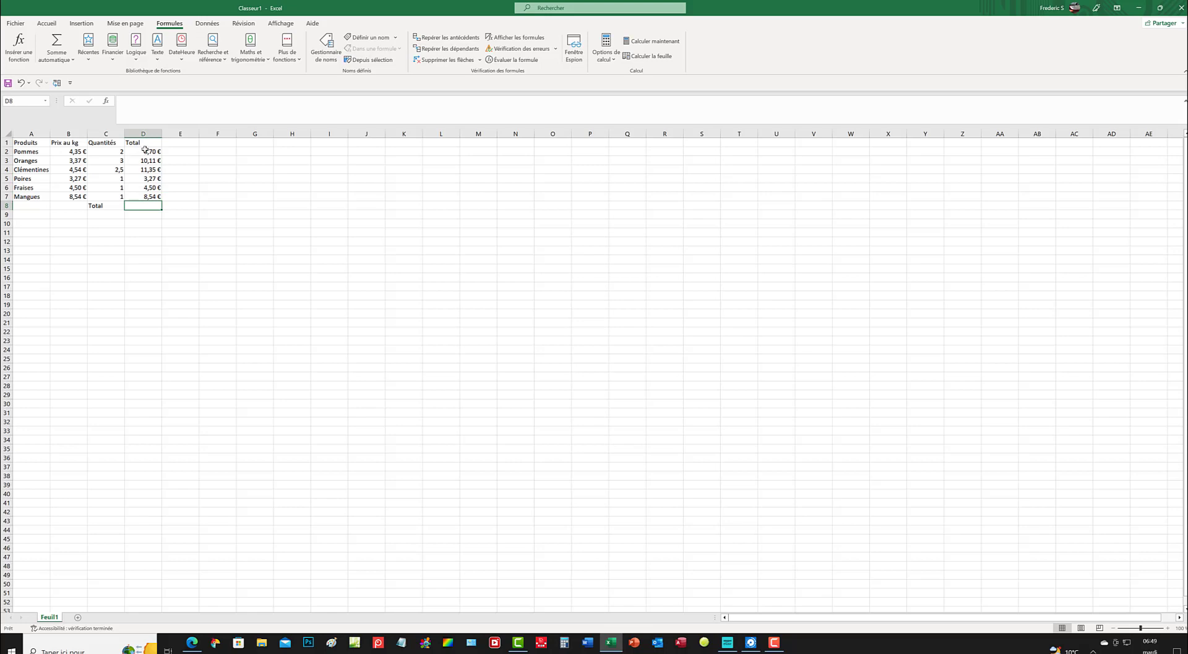
click(146, 150)
drag(146, 150, 149, 205)
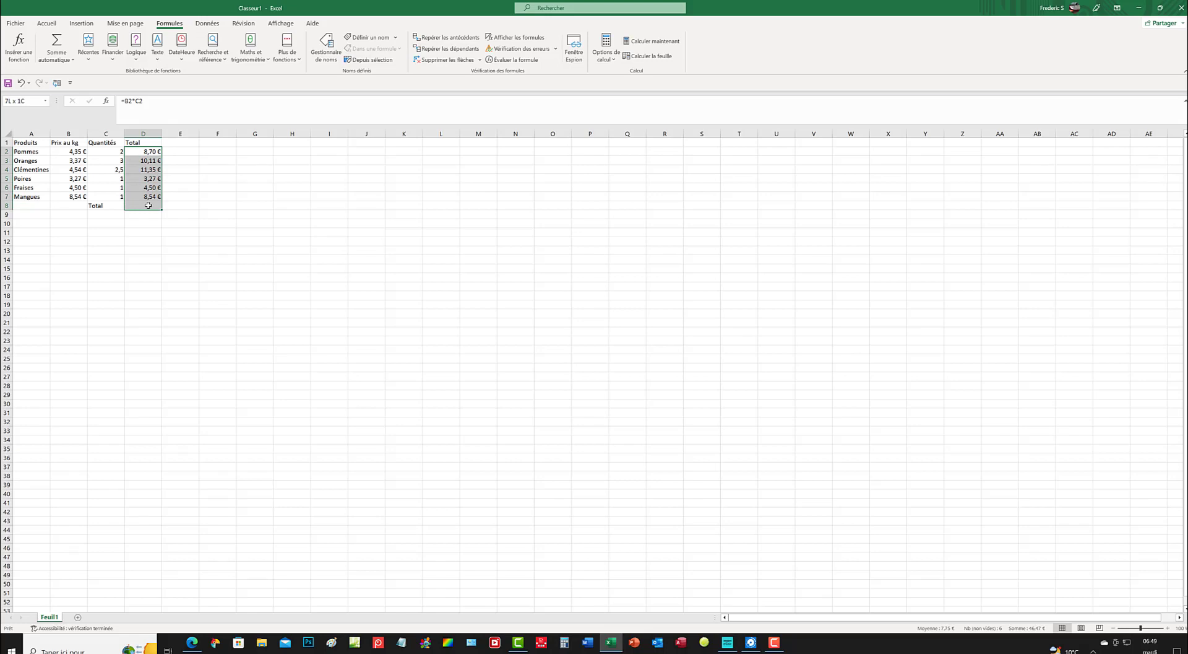
drag(149, 206, 148, 206)
click(66, 61)
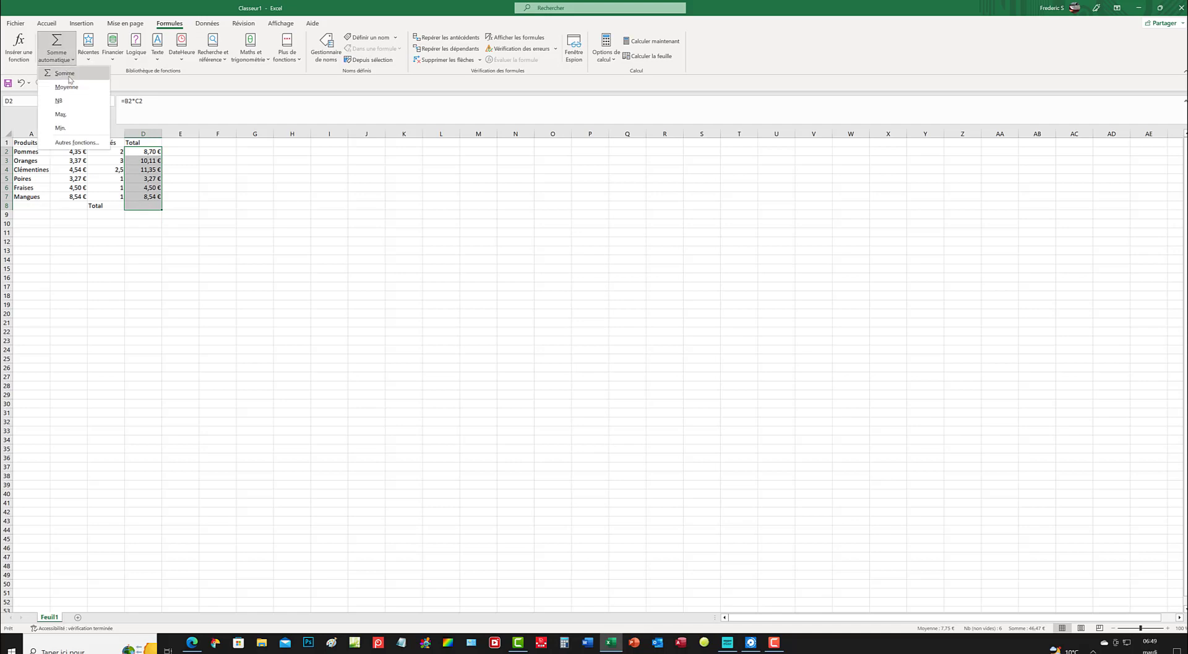
click(65, 74)
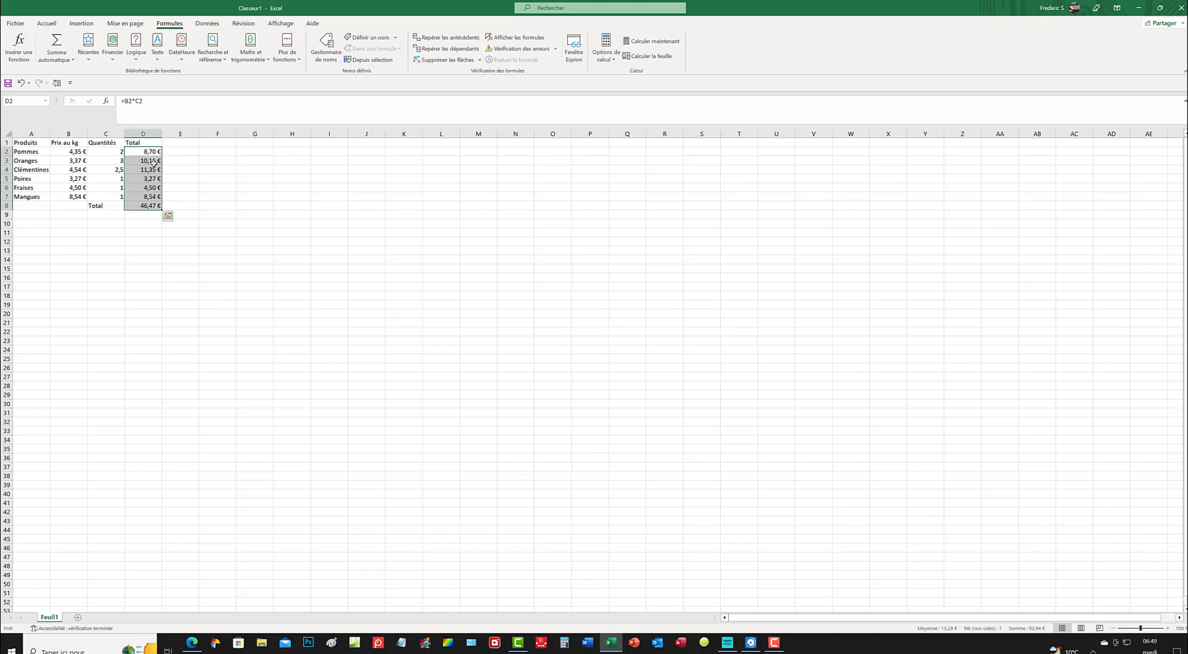
click(183, 205)
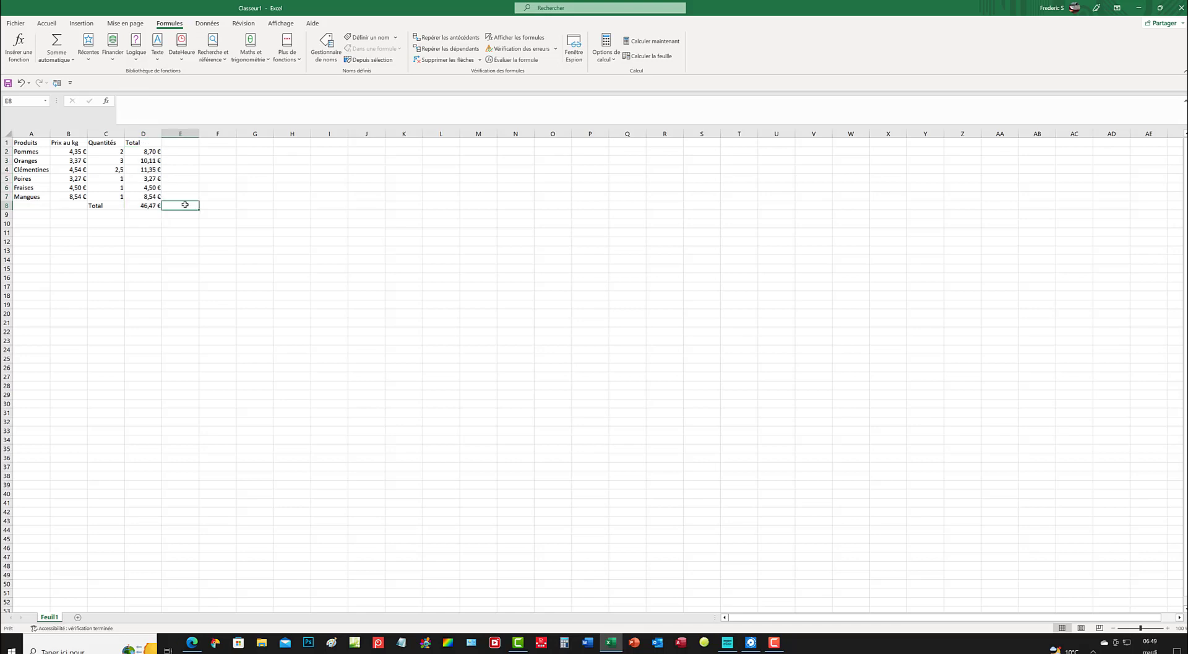
click(151, 204)
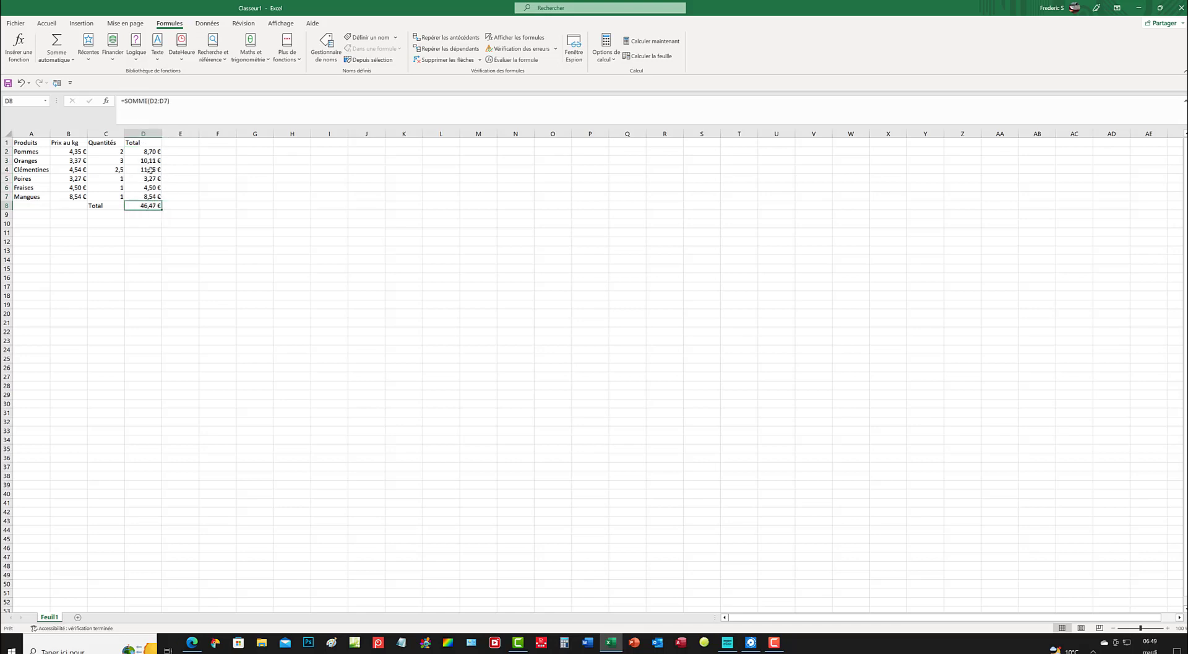
key(Delete)
click(151, 155)
drag(151, 155, 184, 166)
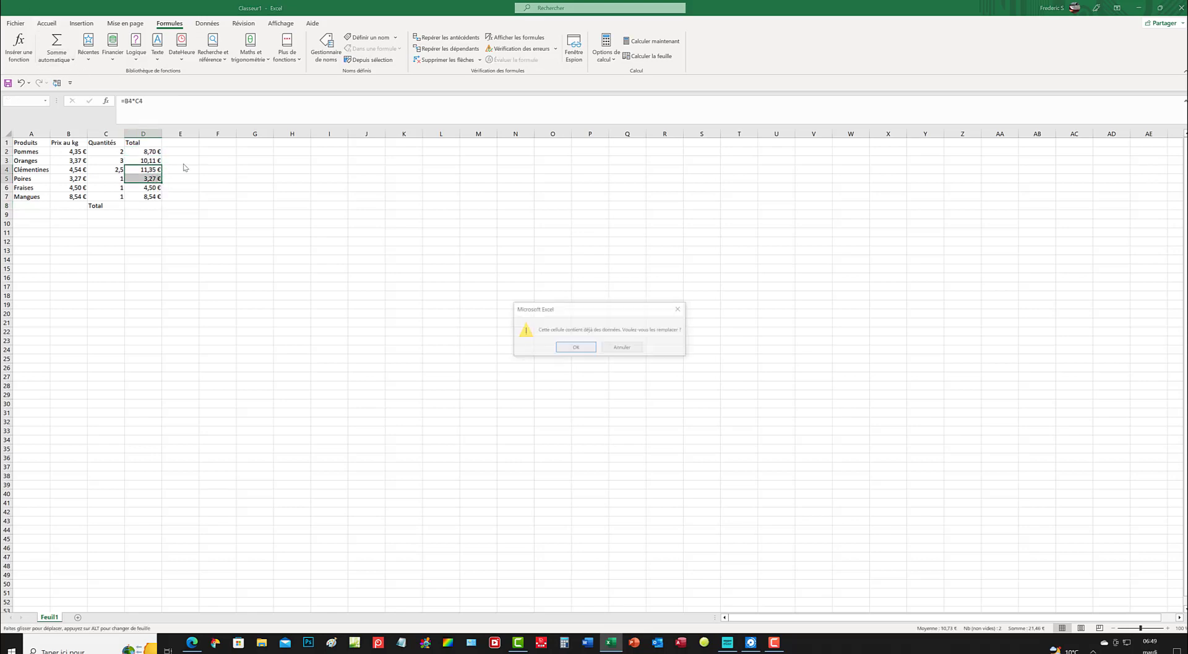
click(679, 310)
click(148, 151)
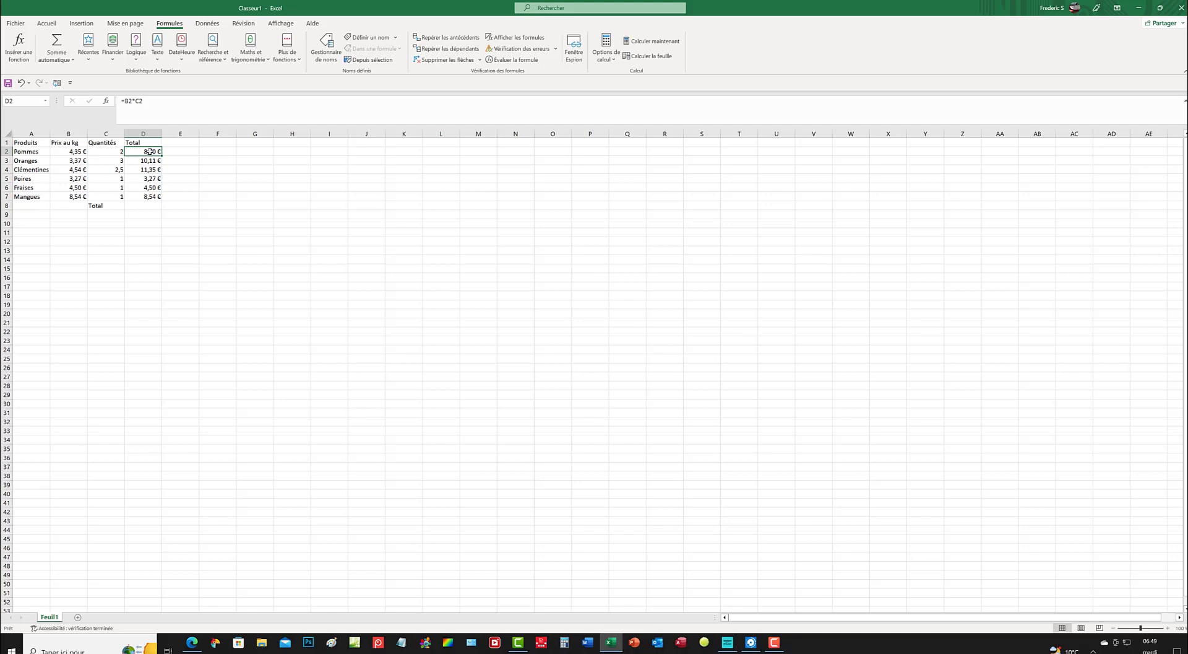
drag(150, 151, 156, 204)
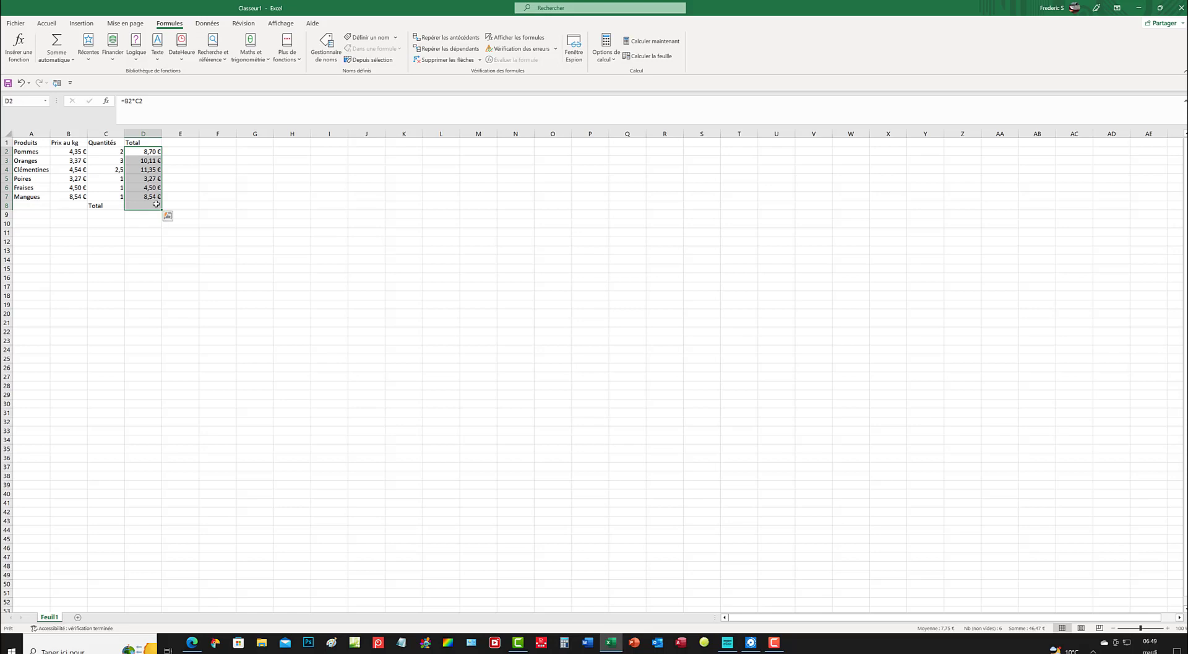
click(72, 59)
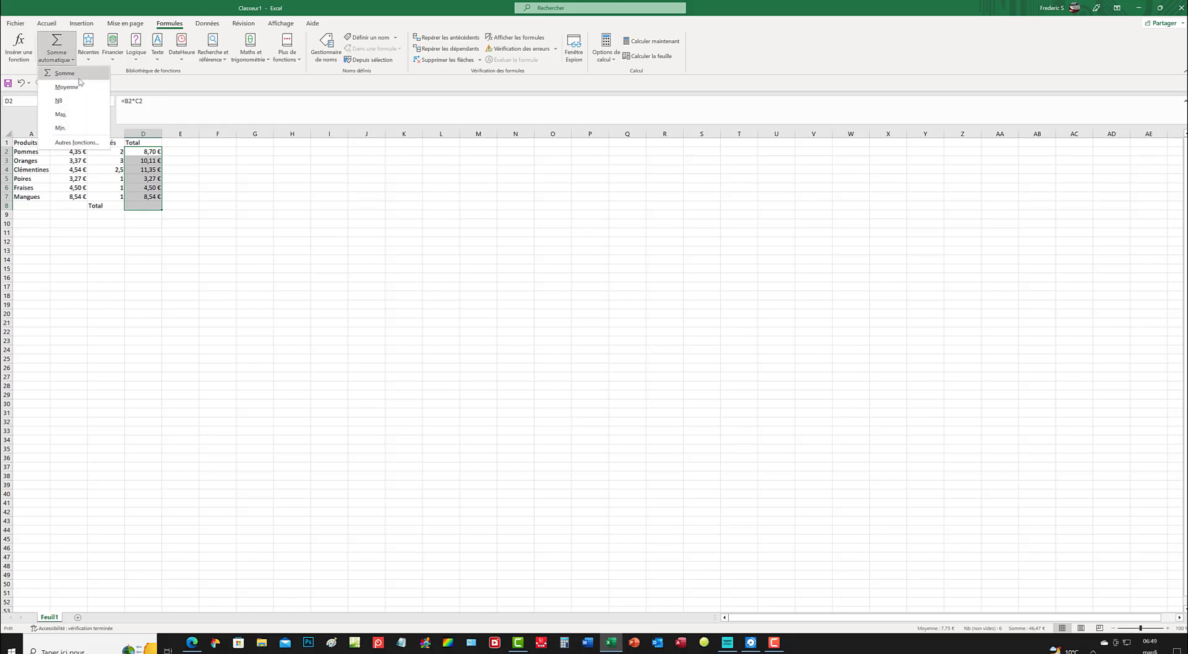
click(79, 77)
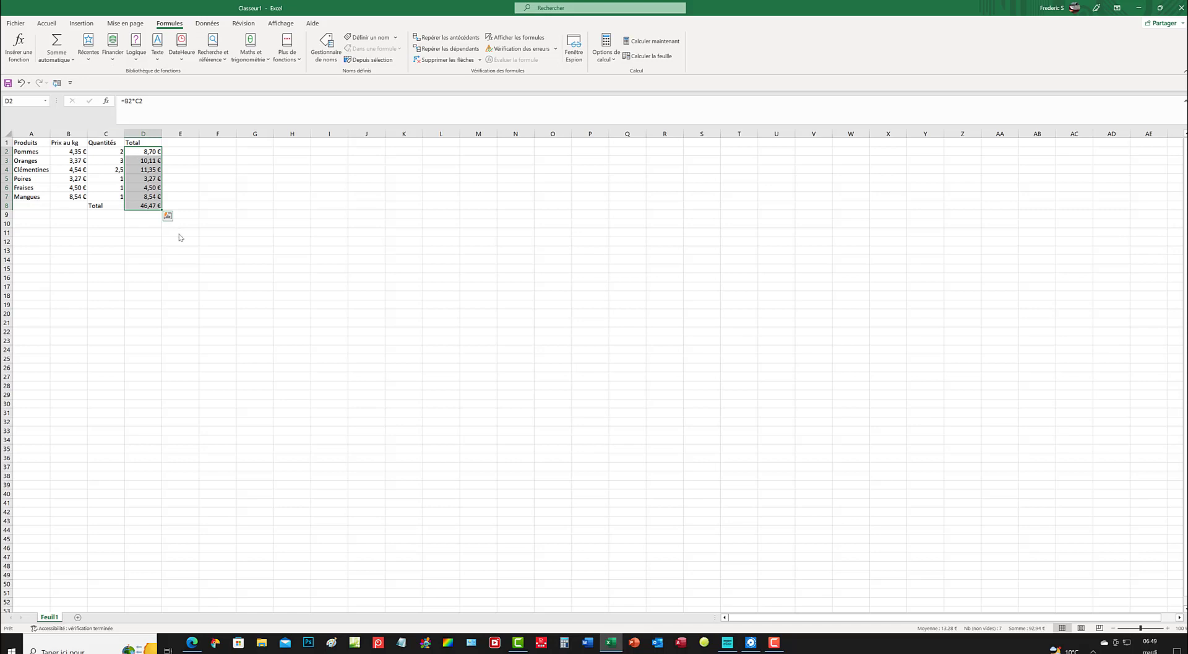
click(180, 237)
click(151, 205)
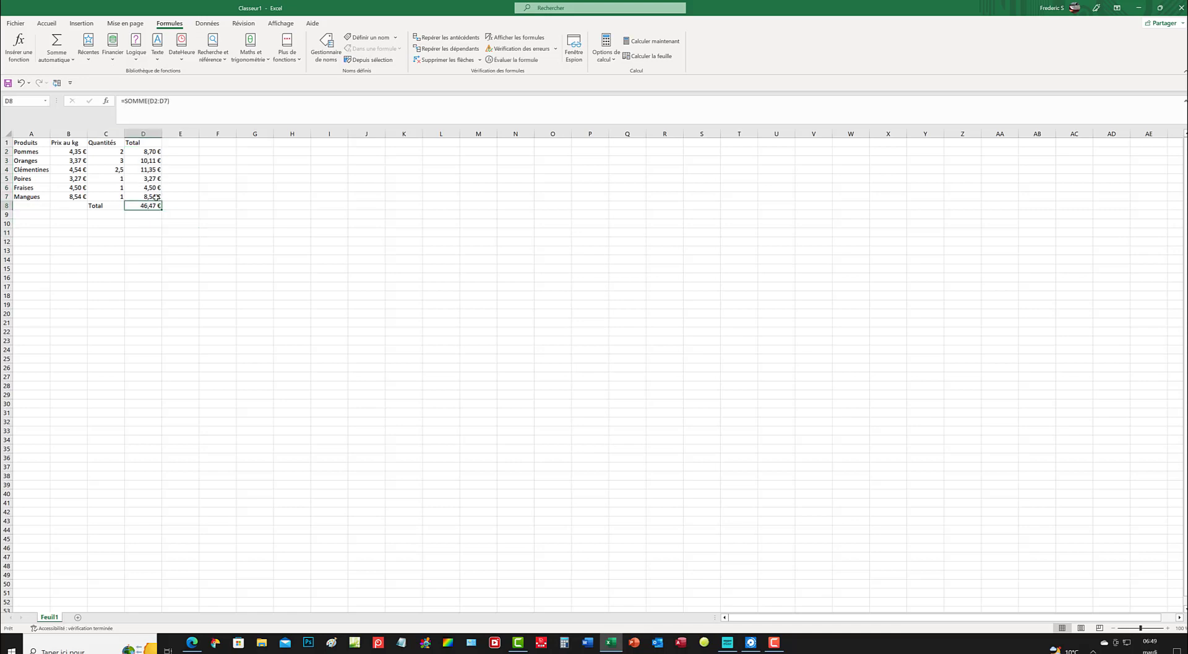
key(Delete)
click(154, 151)
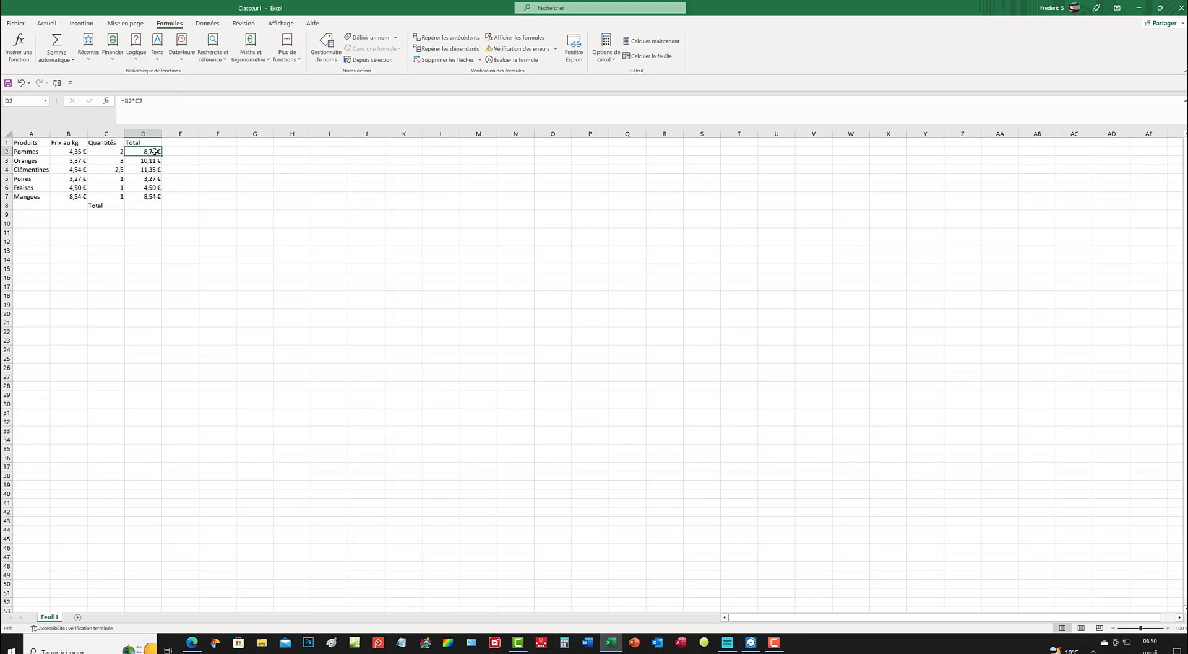
- AutoSum D2:D7 into D8 with Alt+= to show the 46,47 € grand total
drag(155, 151, 151, 204)
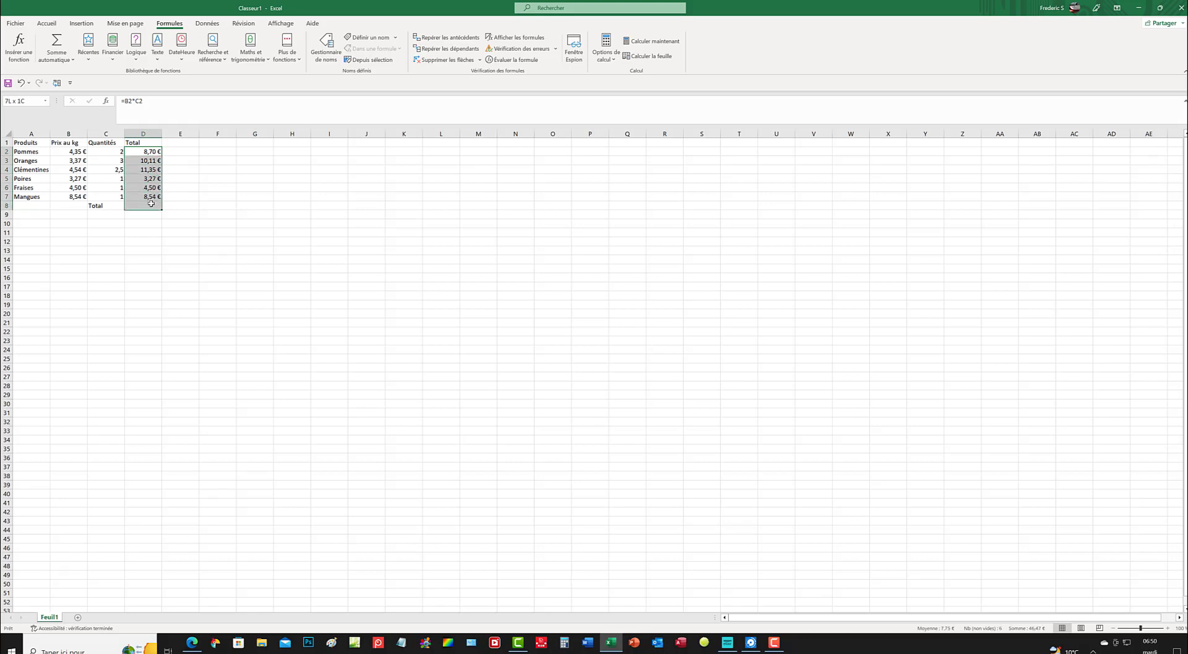
drag(151, 203, 151, 205)
key(alt)
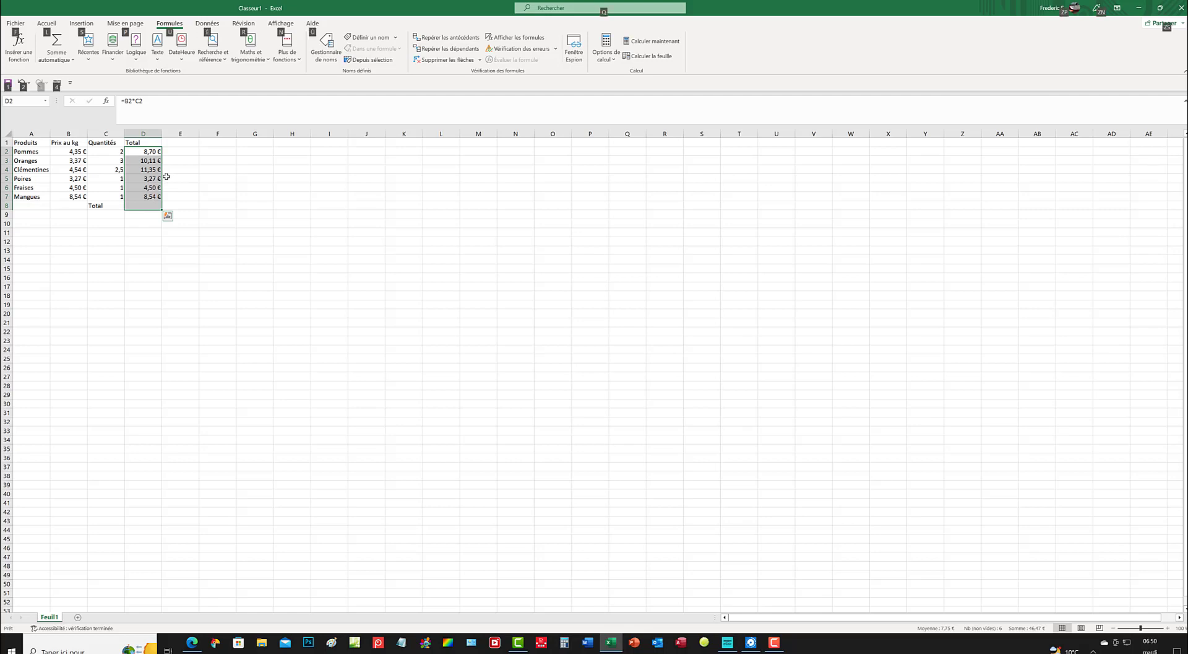
key(alt+equal)
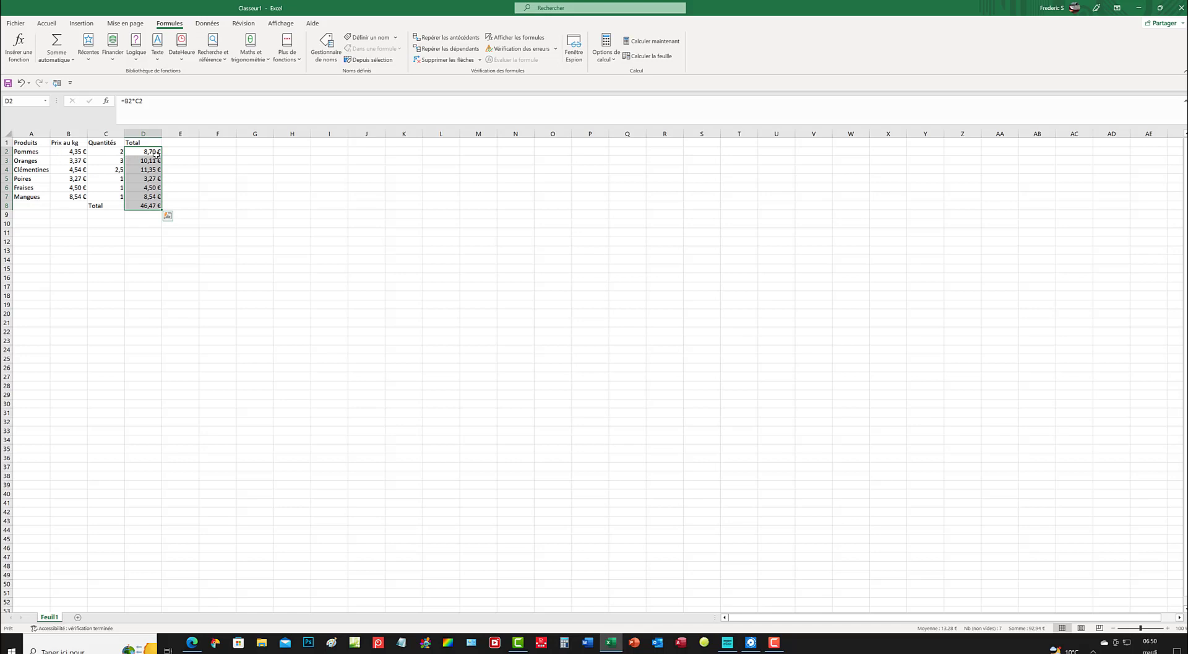
click(151, 232)
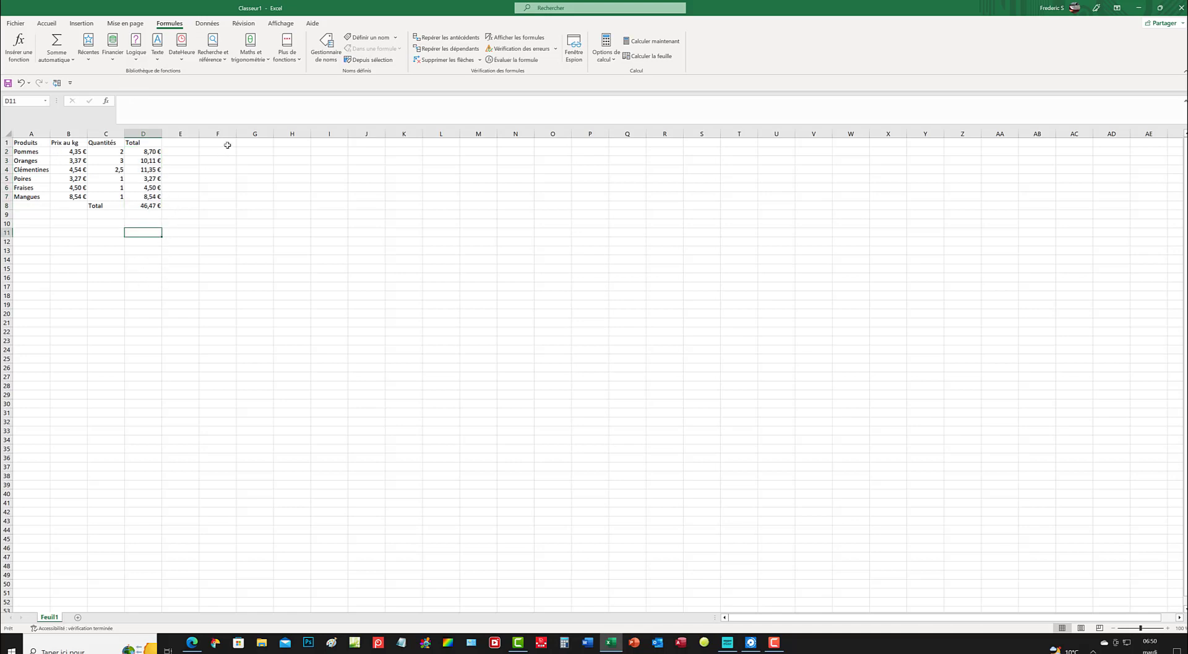